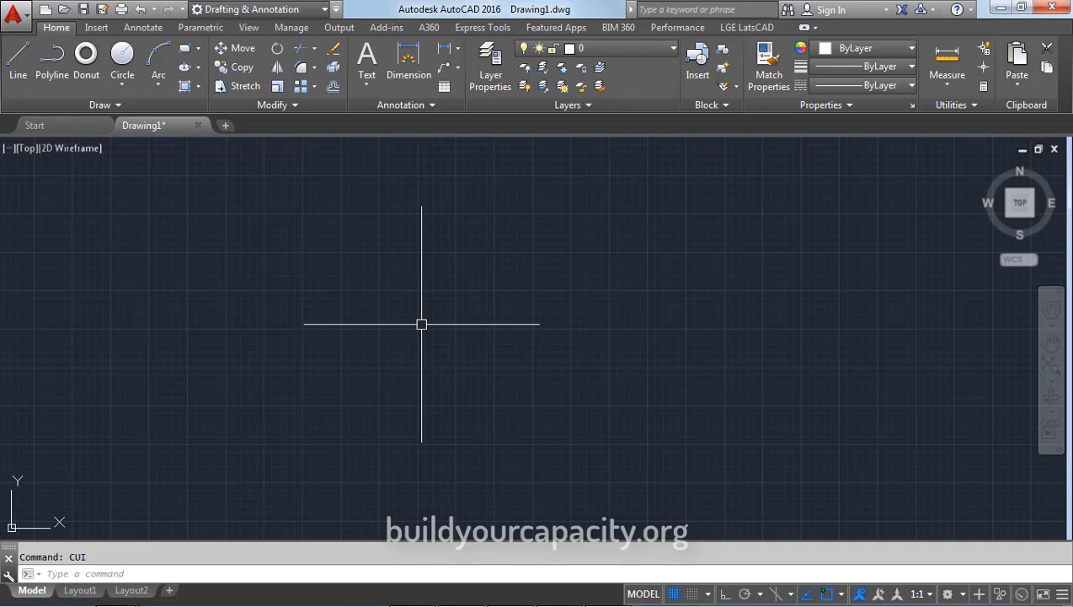
Open and close the CUI window, then turn on the classic menu bar from the Quick Access Toolbar
text(CUI)
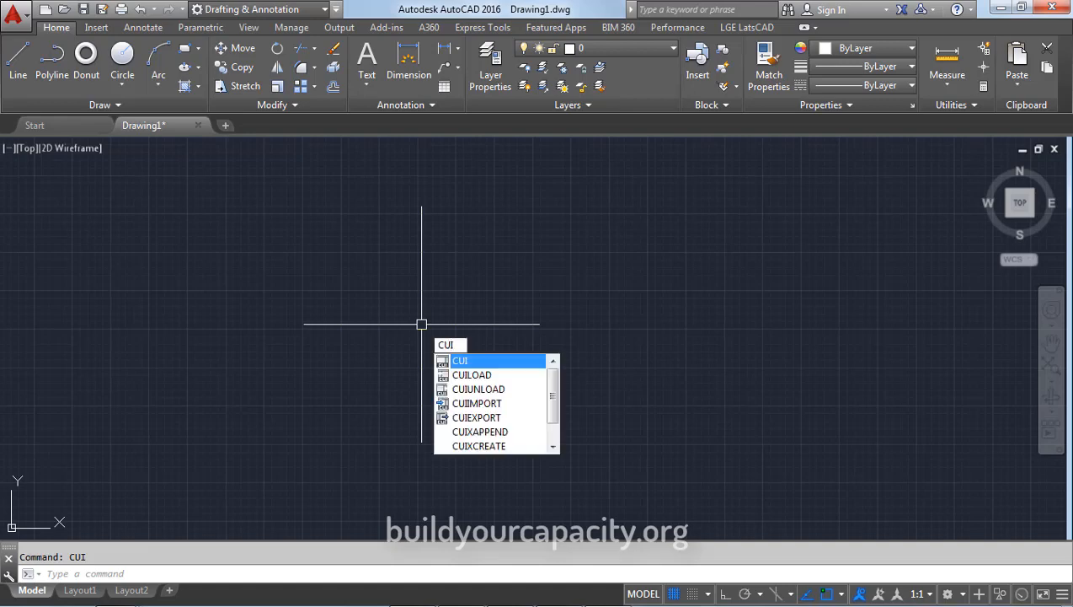
key(Return)
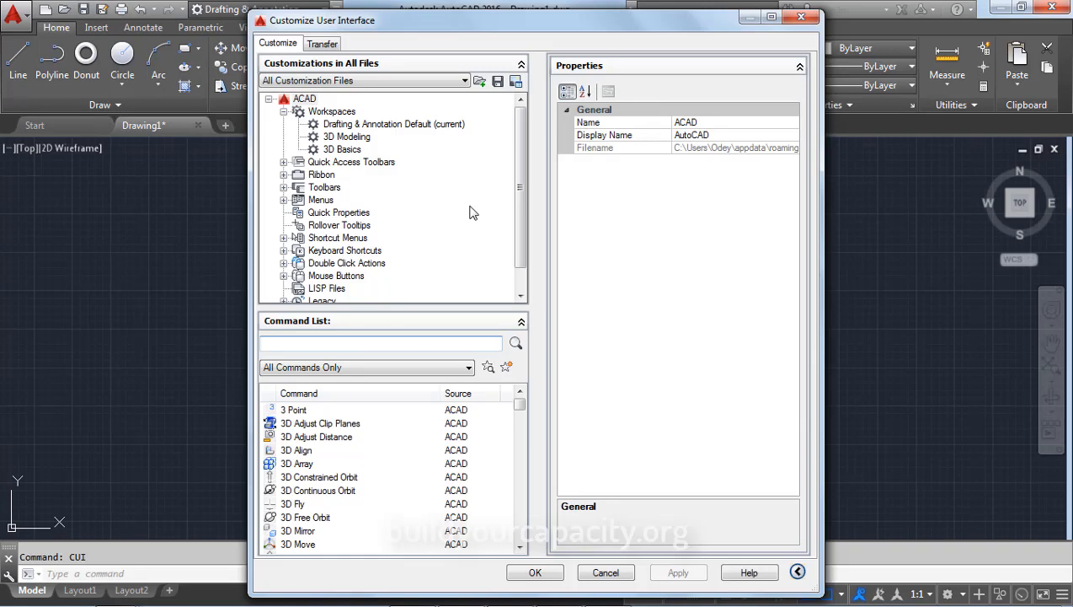
click(802, 17)
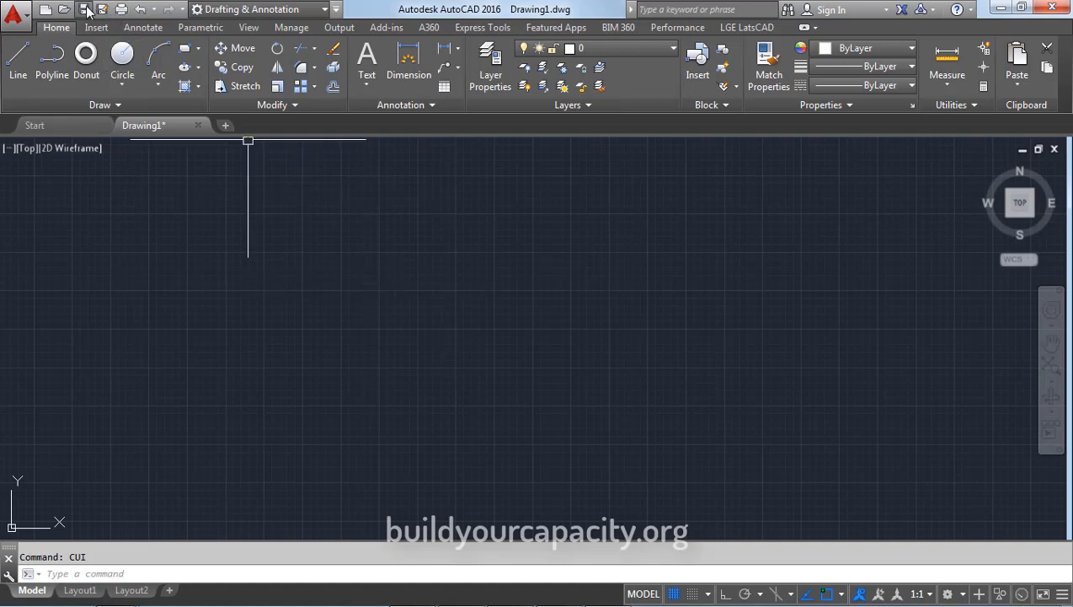
click(336, 10)
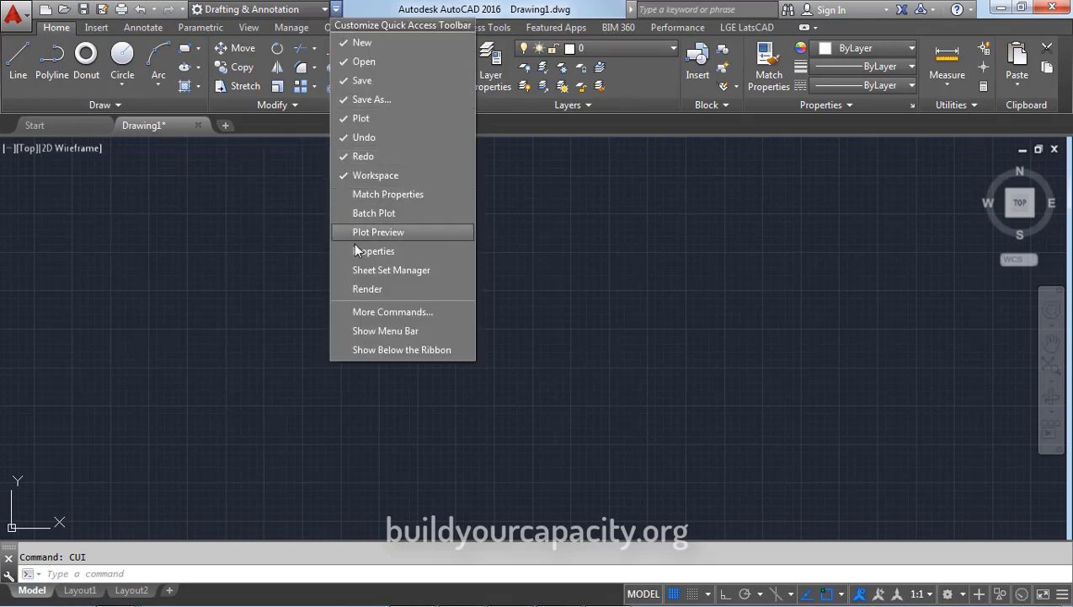
click(371, 331)
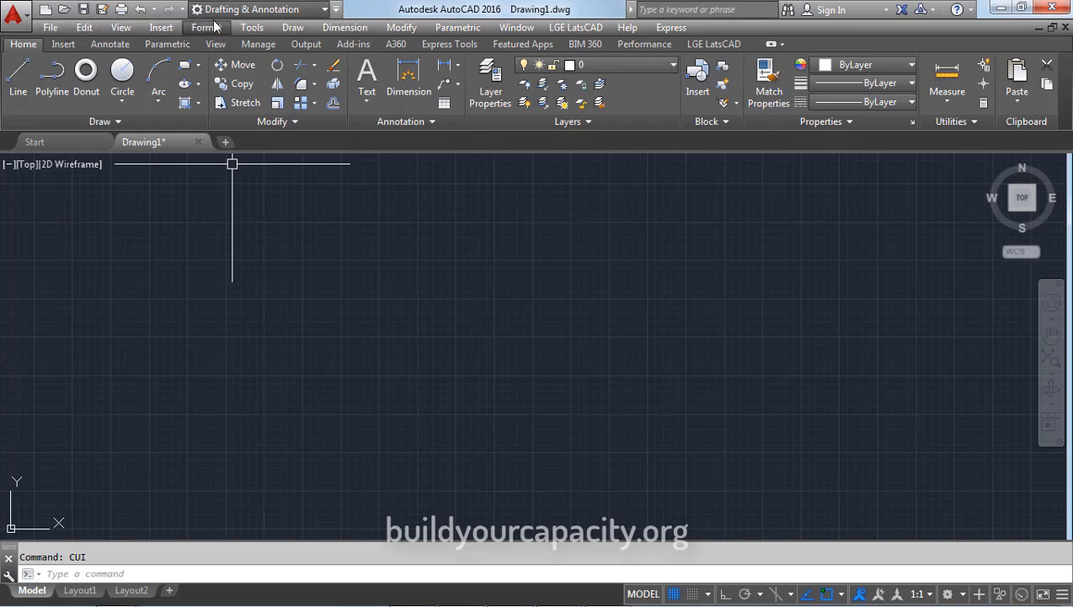
Launch Customize User Interface via Tools > Customize > Interface on the menu bar
click(250, 28)
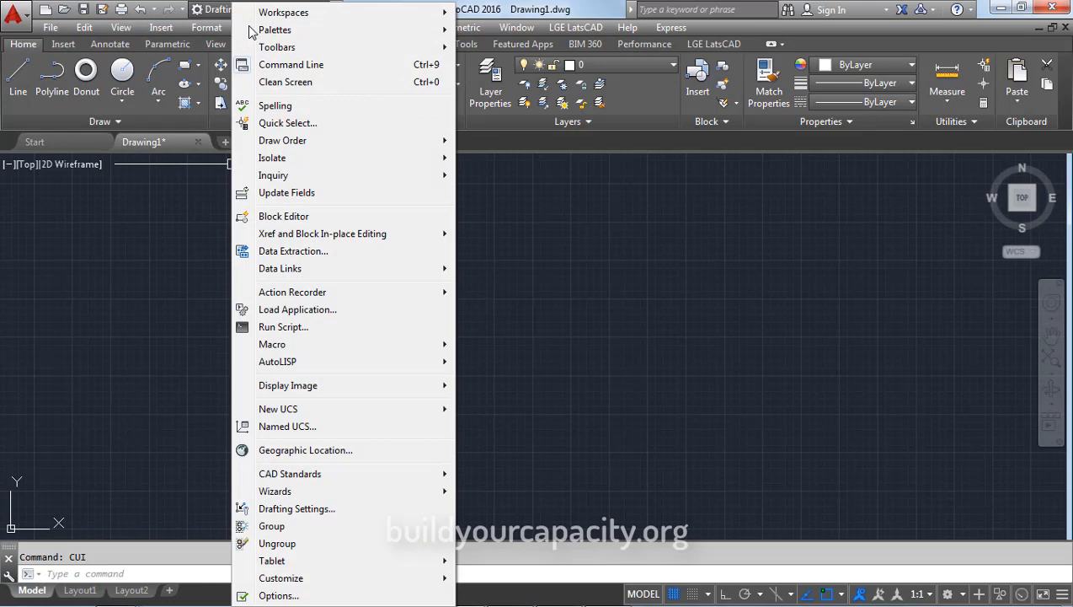
mouse_move(303, 581)
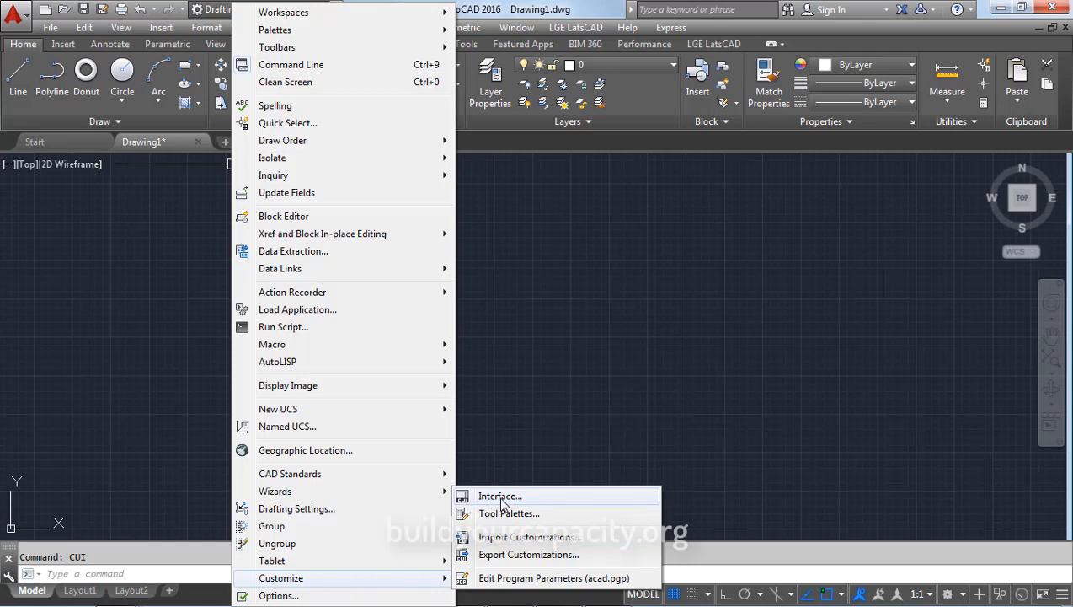
click(500, 499)
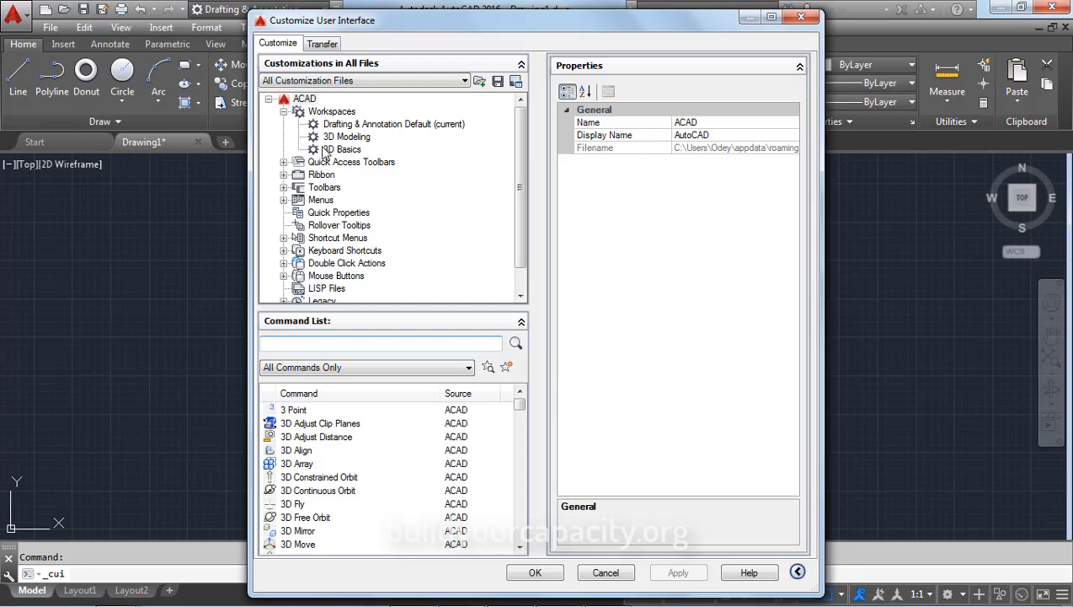
Browse Workspaces, Quick Access Toolbars and Ribbon, then expand Keyboard Shortcuts > Shortcut Keys
click(328, 112)
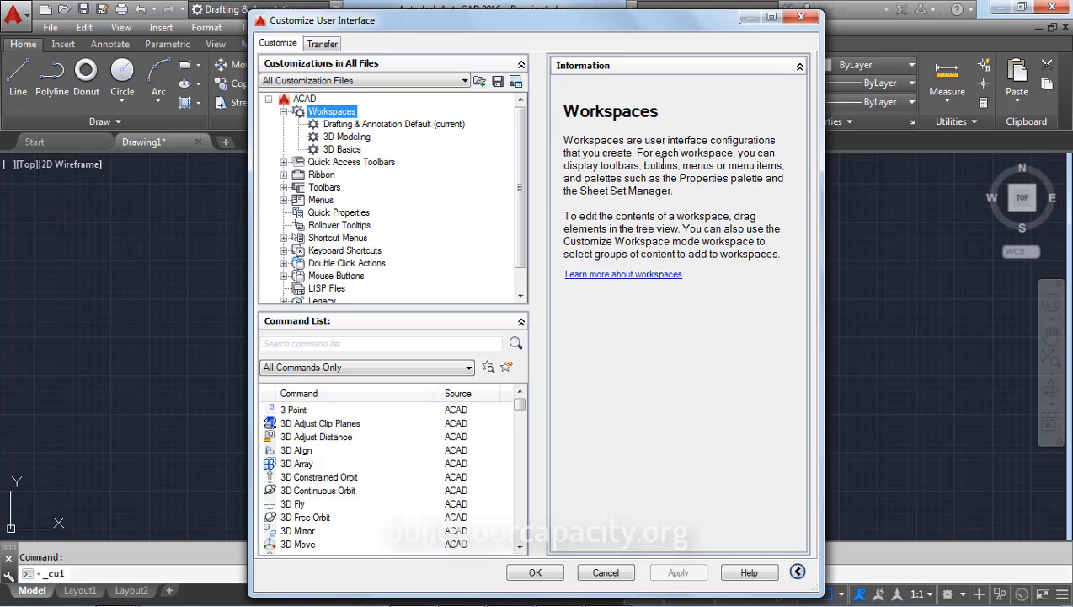
click(338, 164)
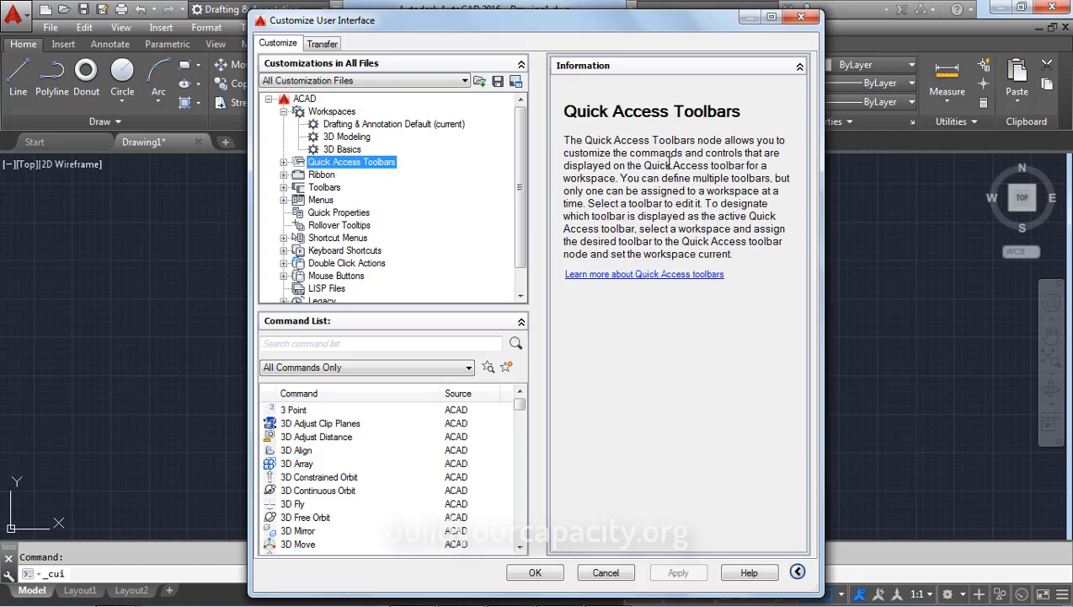
click(324, 176)
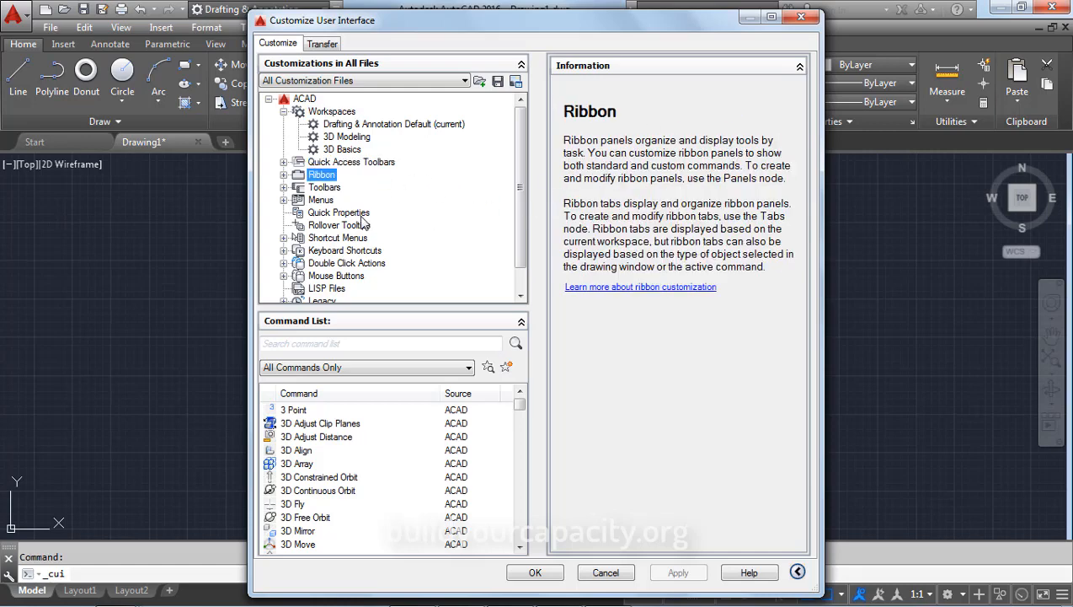
click(327, 252)
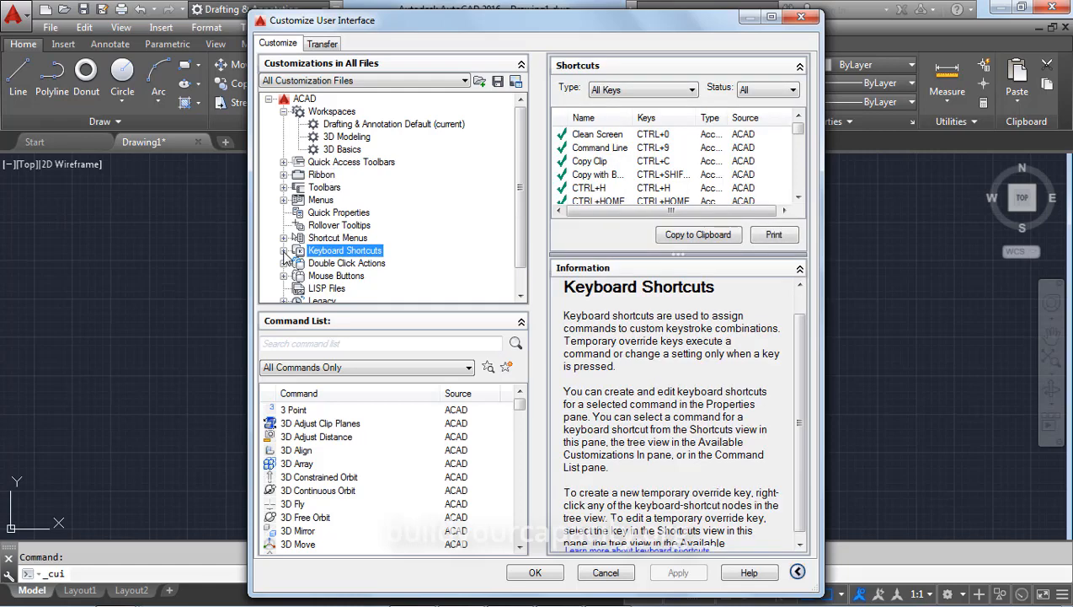
click(285, 251)
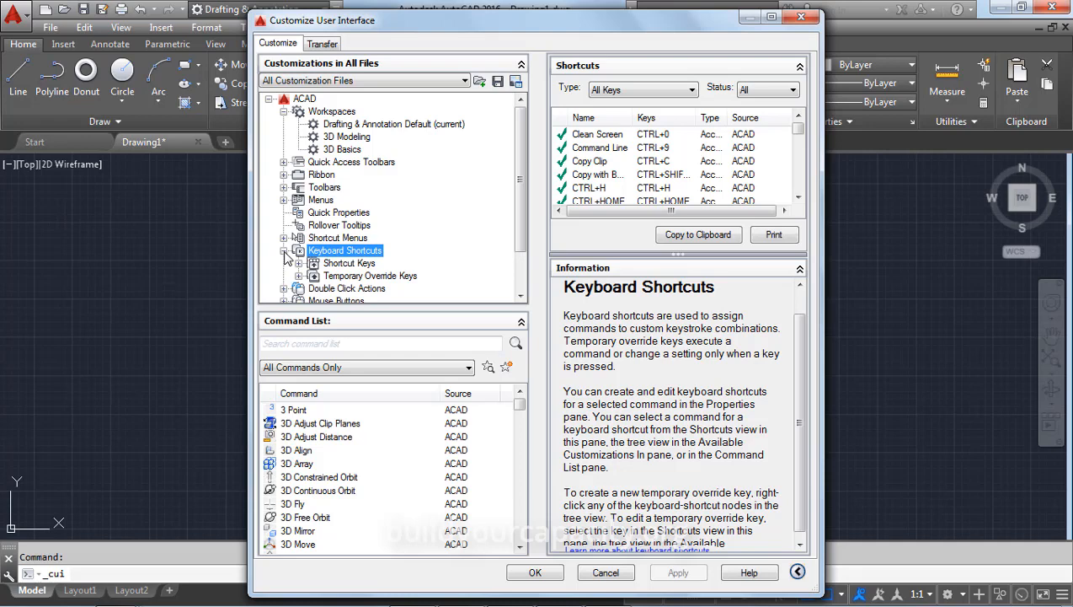
click(298, 264)
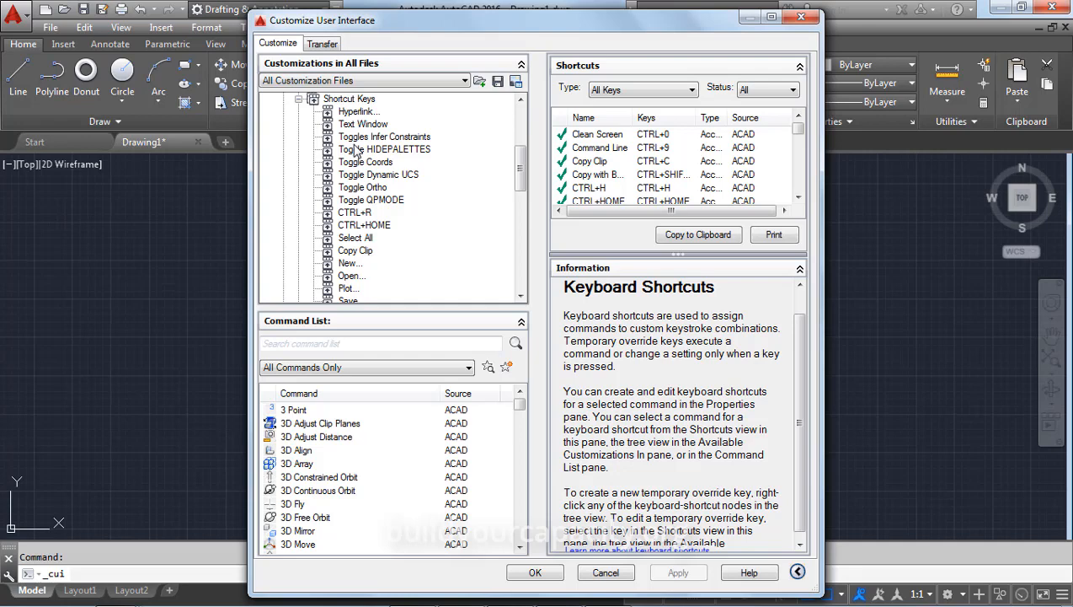
Select the Open... shortcut to show its CTRL+O assignment in Properties
click(348, 277)
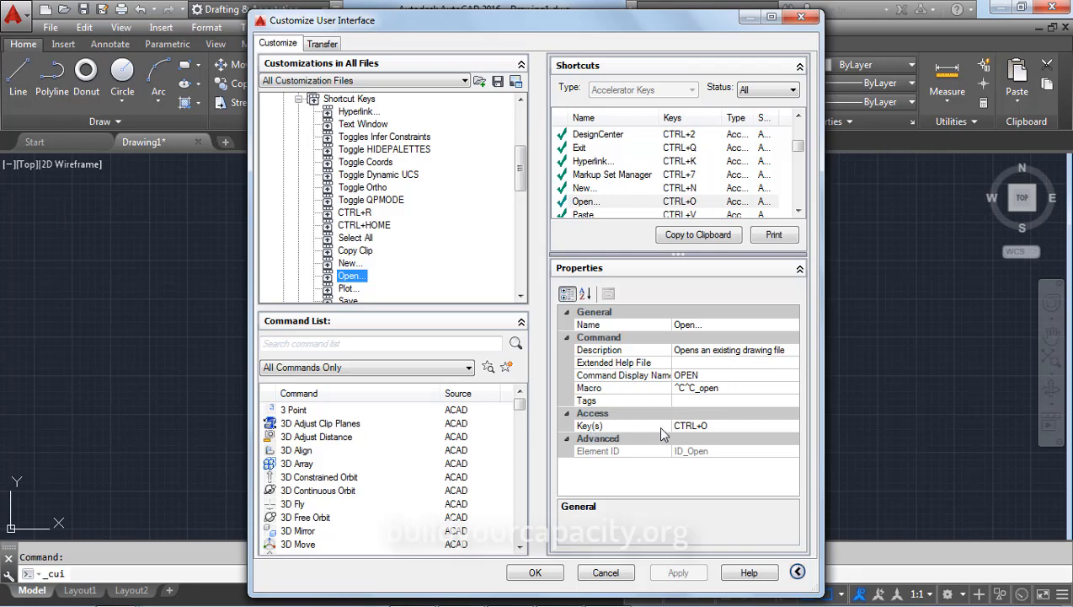
click(718, 427)
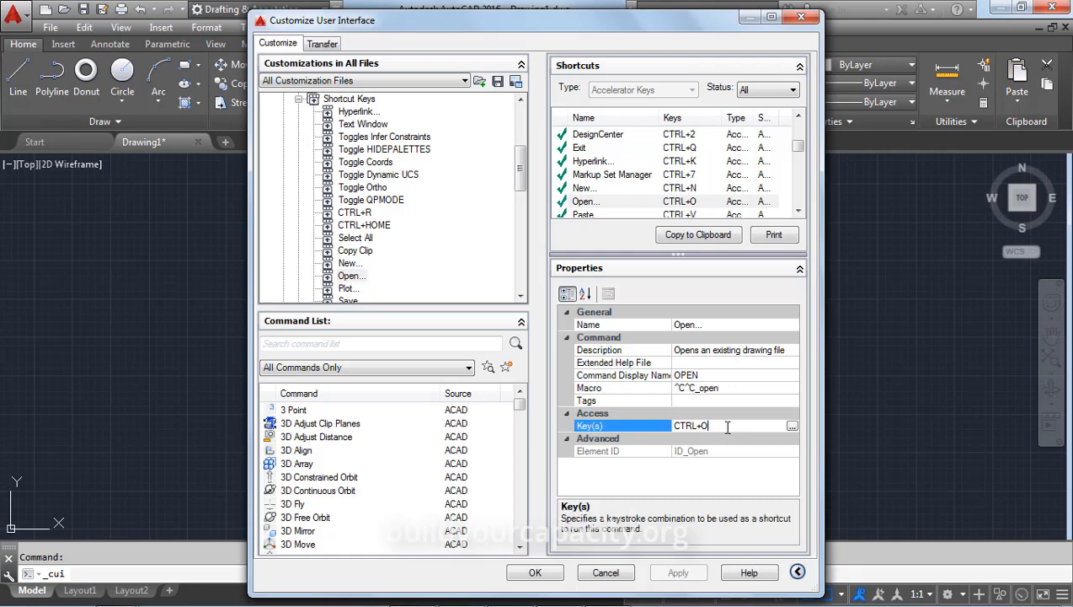
click(792, 428)
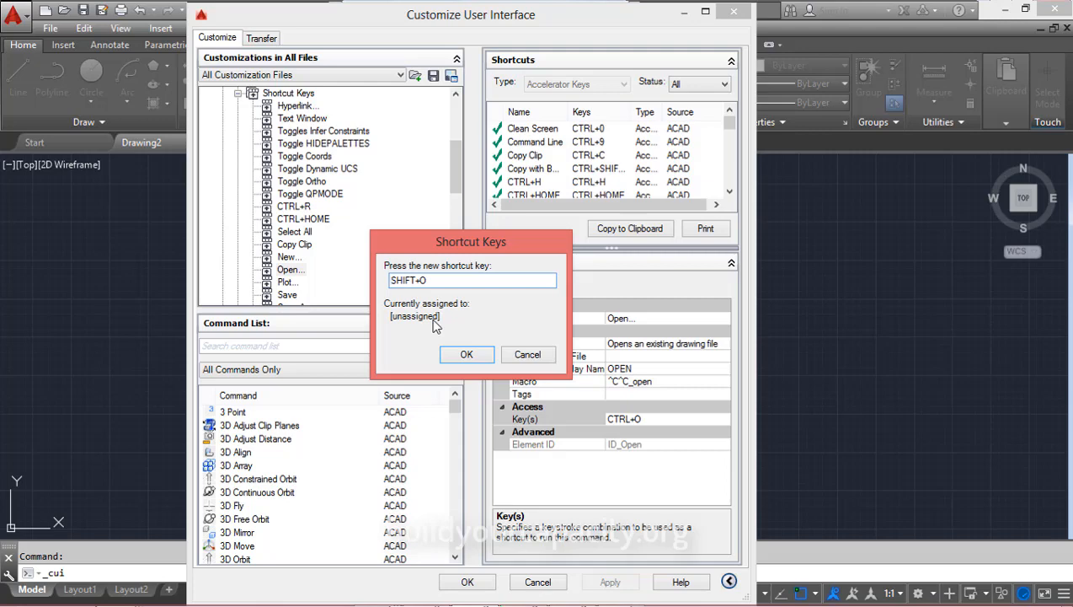
key(ctrl+z)
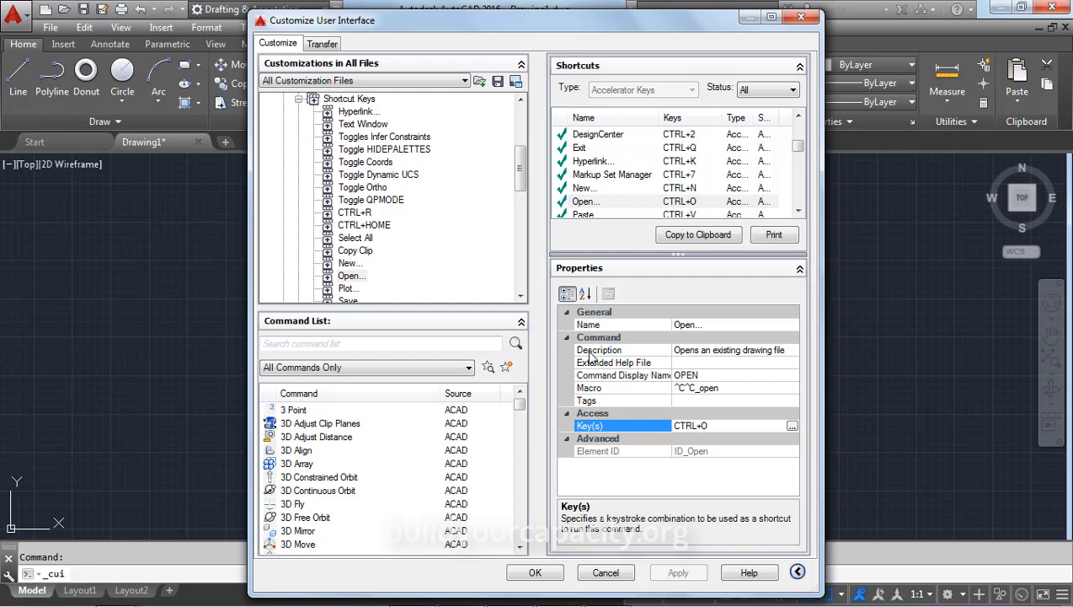
Close the CUI window and expand the ribbon's Draw panel slideout
click(801, 16)
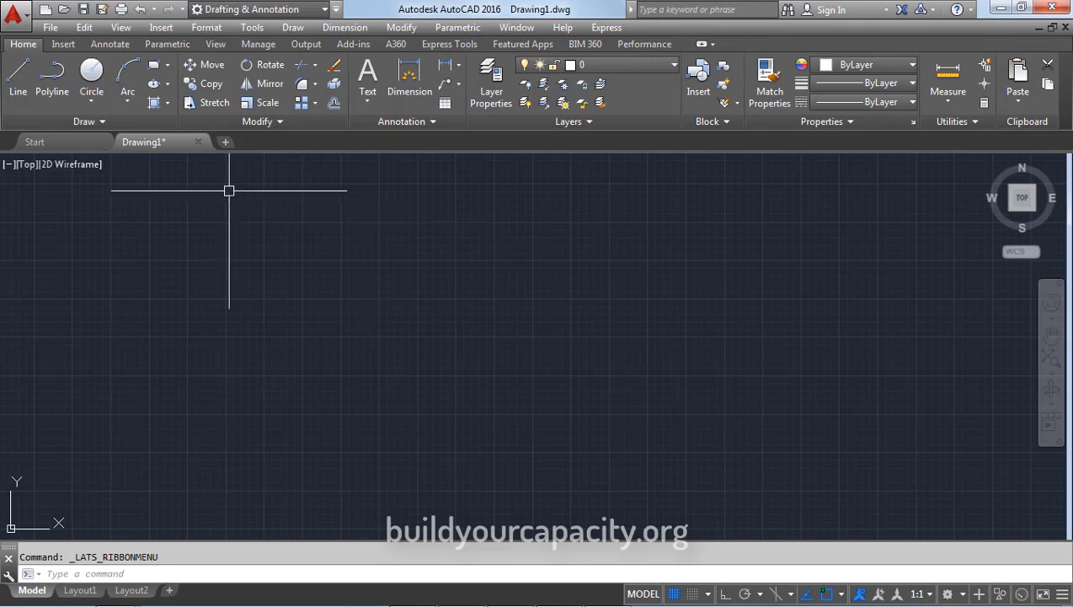
click(102, 122)
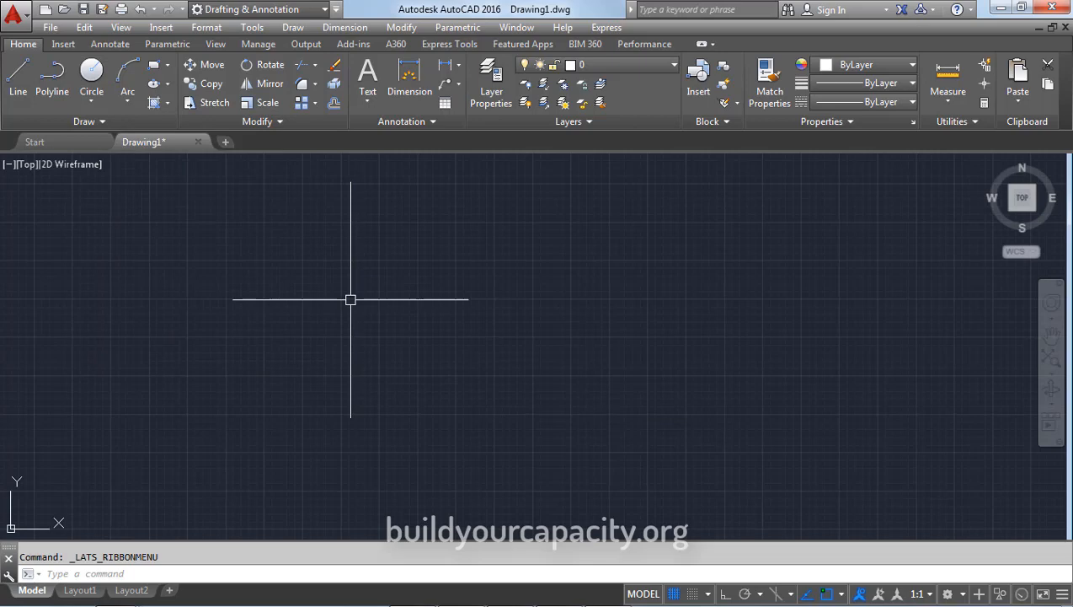
Reopen CUI and expand Ribbon > Panels, scrolling down to the Home 2D panels
text(CUI)
key(Return)
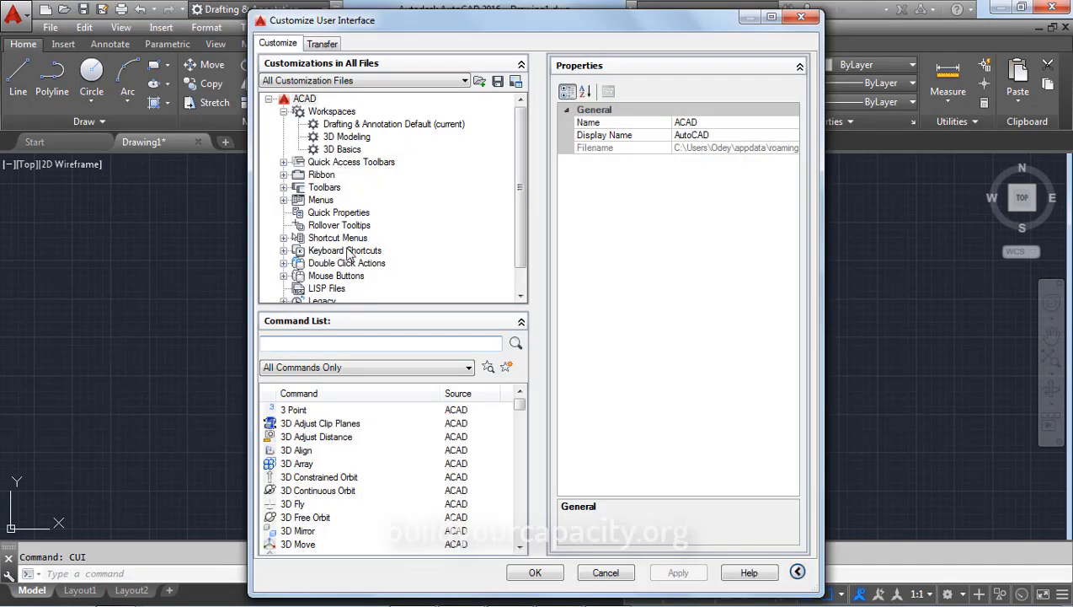
click(315, 175)
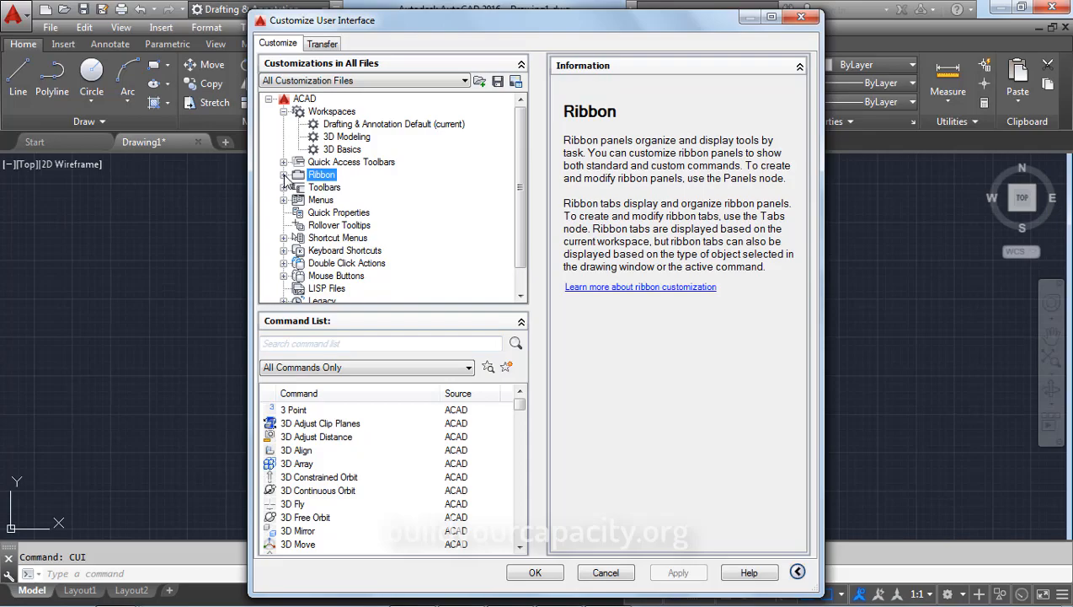
click(284, 174)
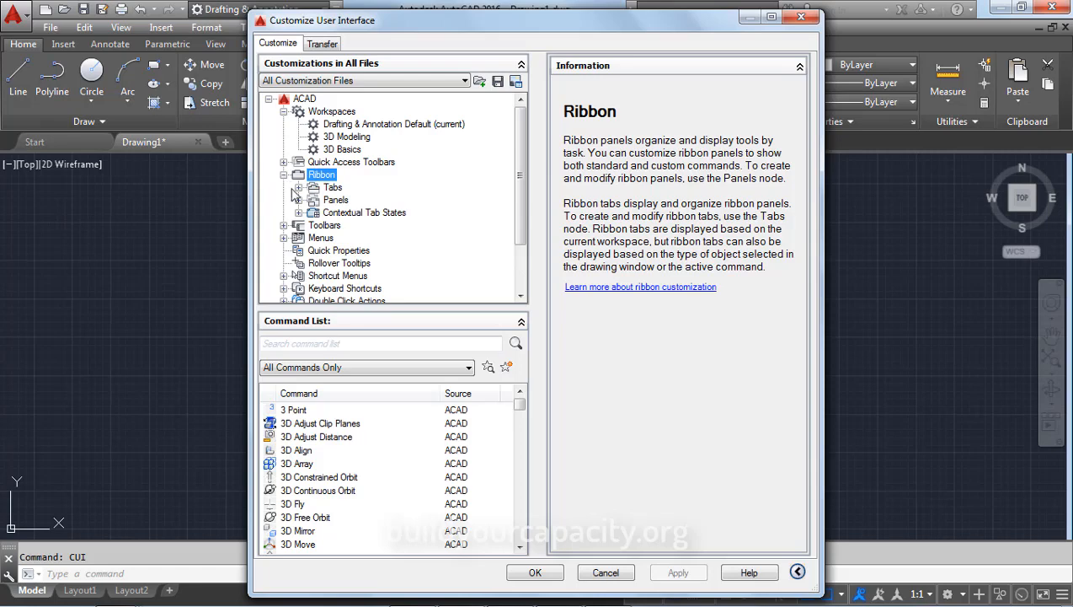
click(299, 200)
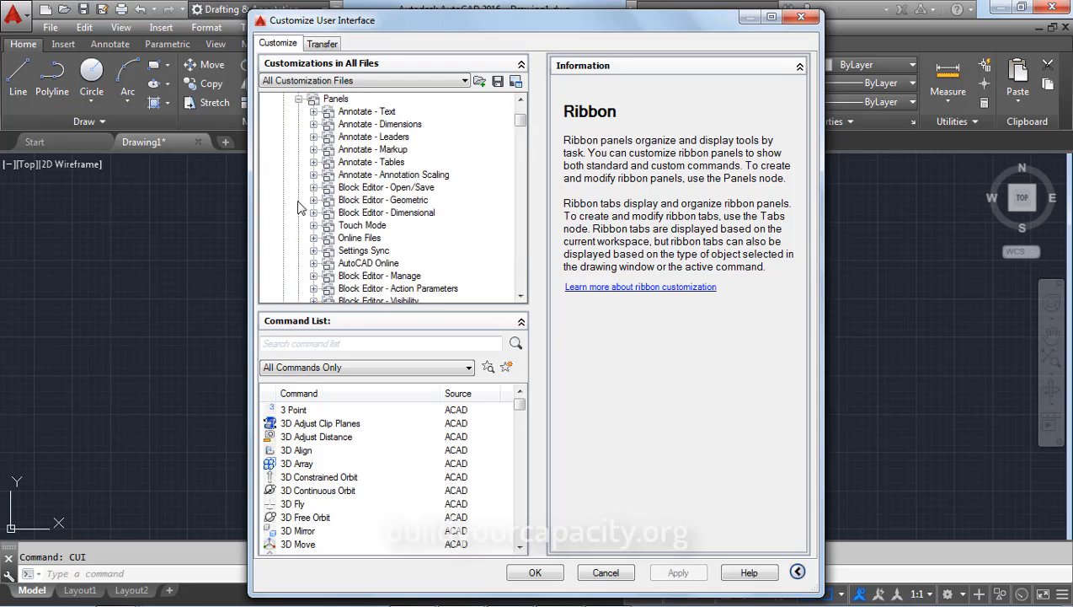
scroll(353, 199, down, 5)
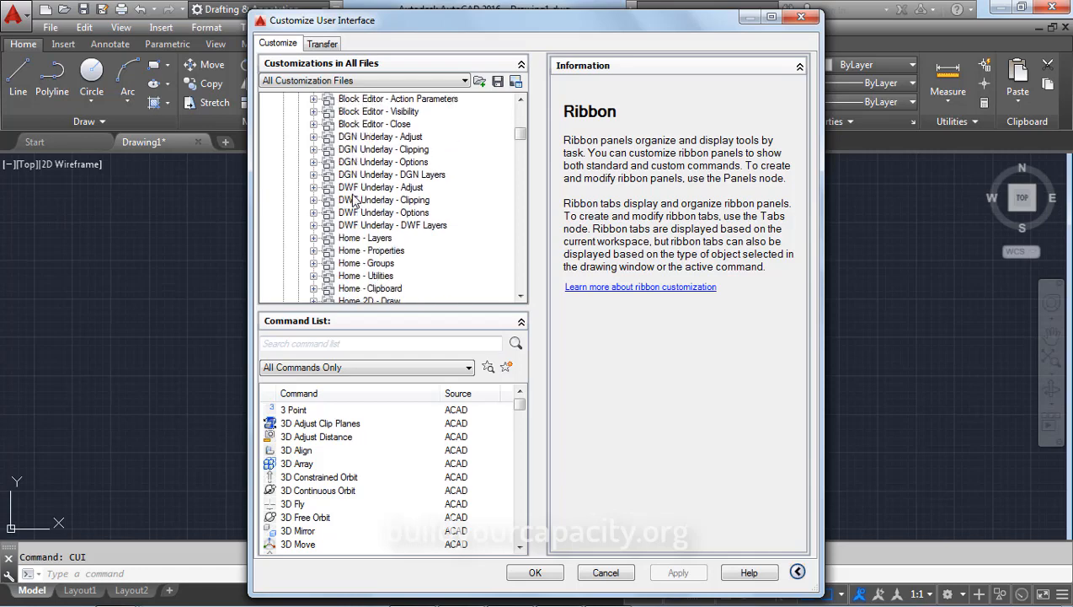
scroll(354, 200, down, 1)
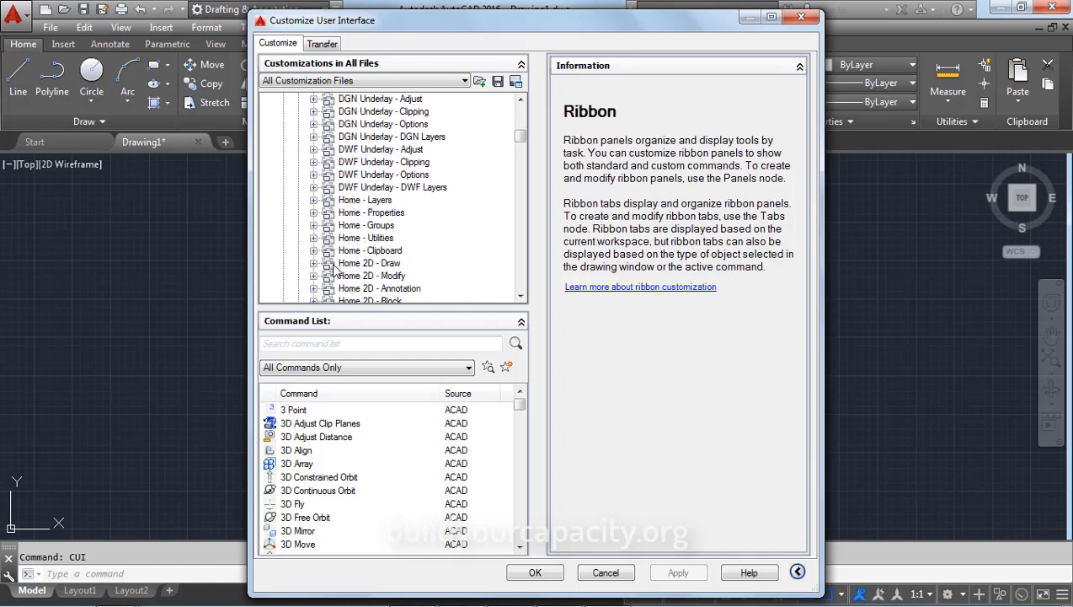
Expand Home 2D - Draw and its Row 1, then expand Row 3 and select Donut
click(359, 266)
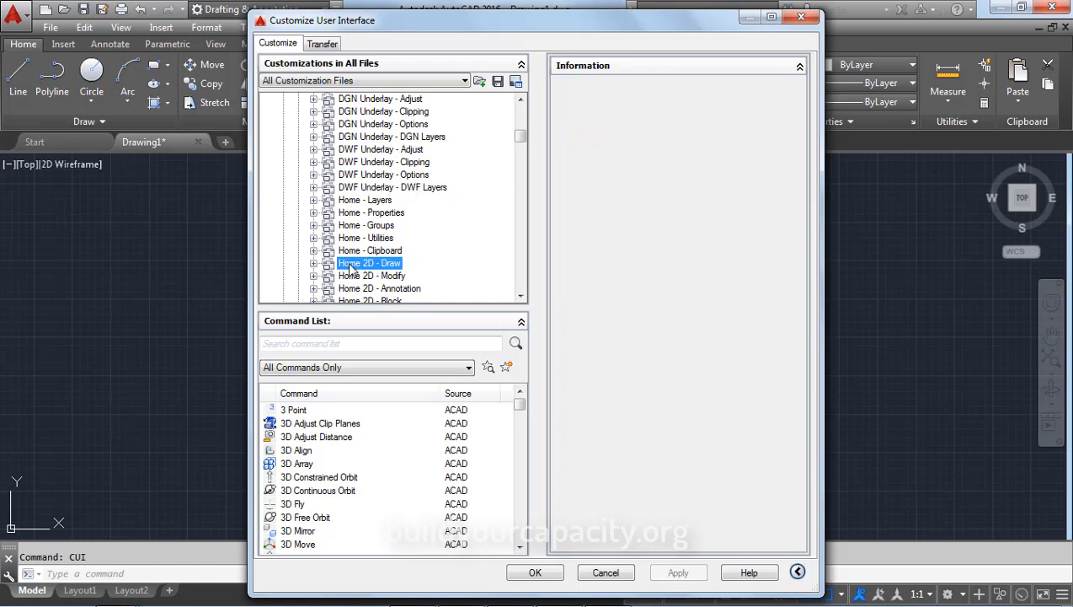
click(313, 264)
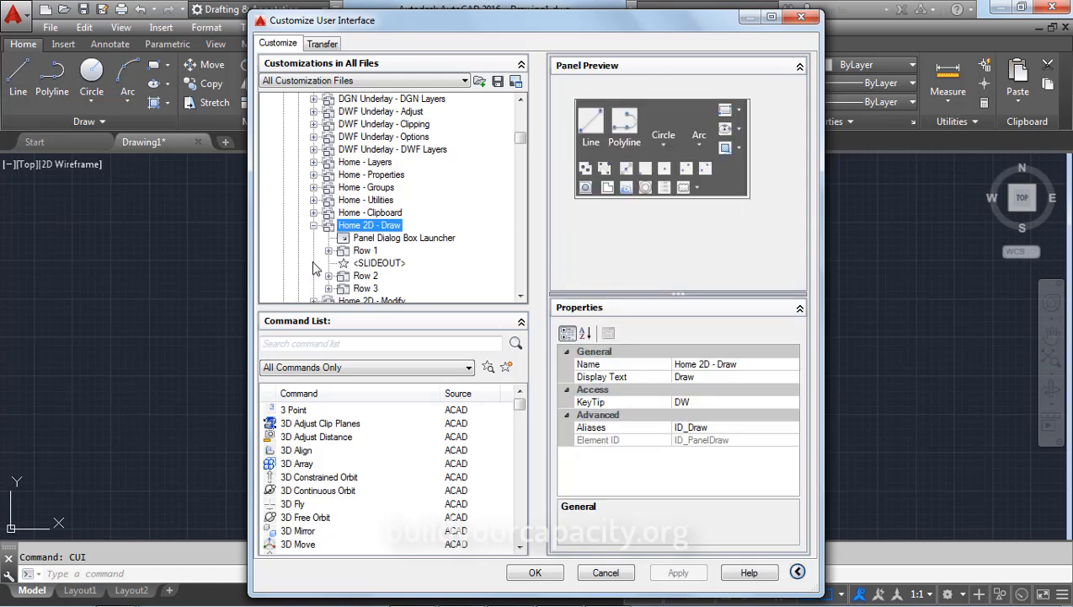
scroll(360, 232, down, 1)
click(365, 214)
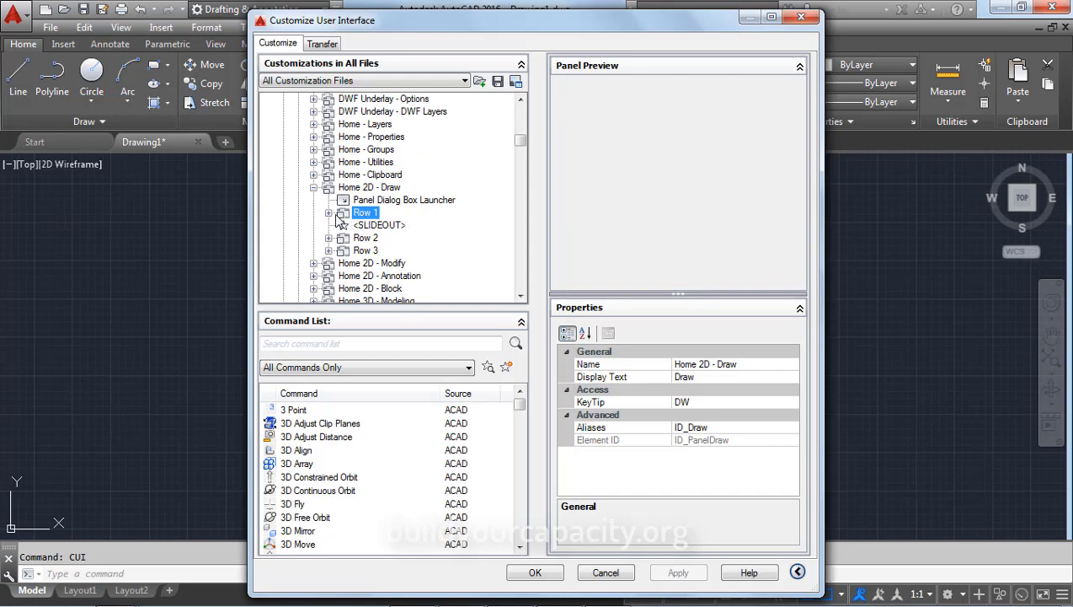
click(329, 214)
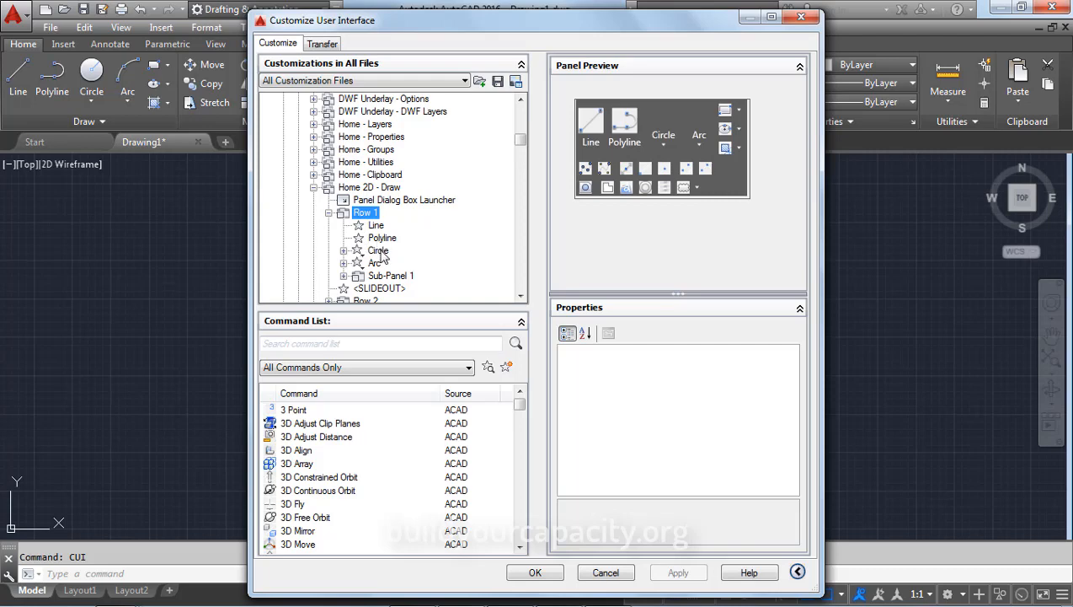
click(521, 297)
click(521, 297)
click(521, 297)
click(521, 297)
click(521, 297)
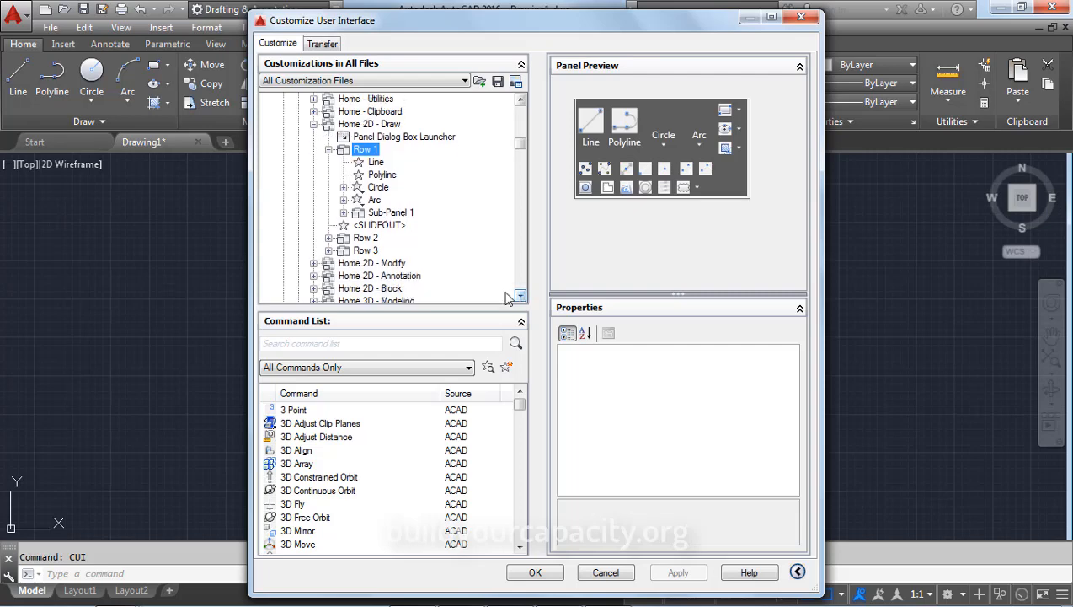
click(329, 250)
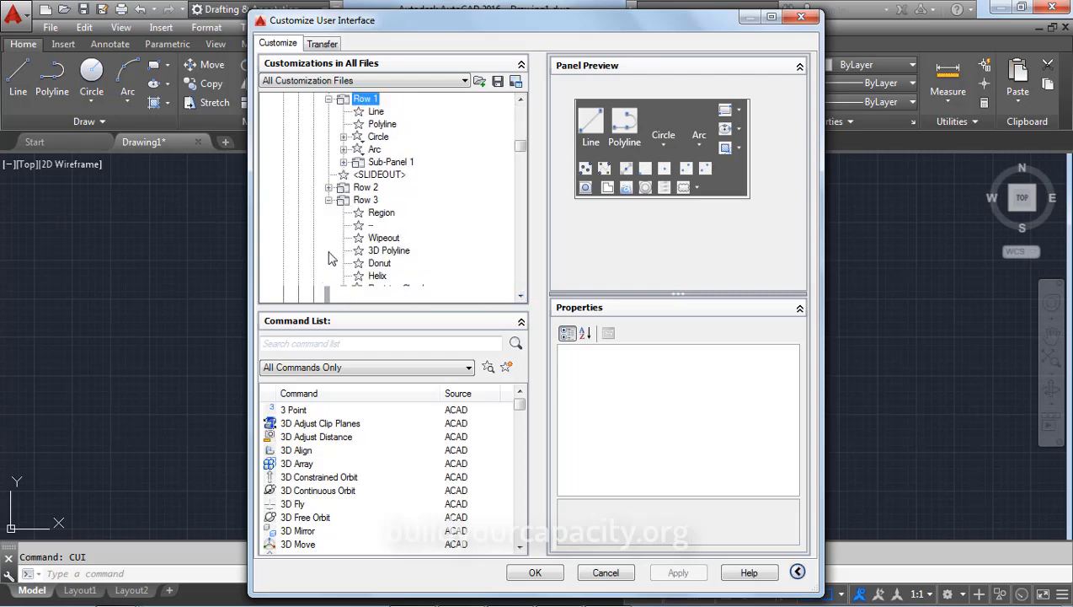
click(379, 265)
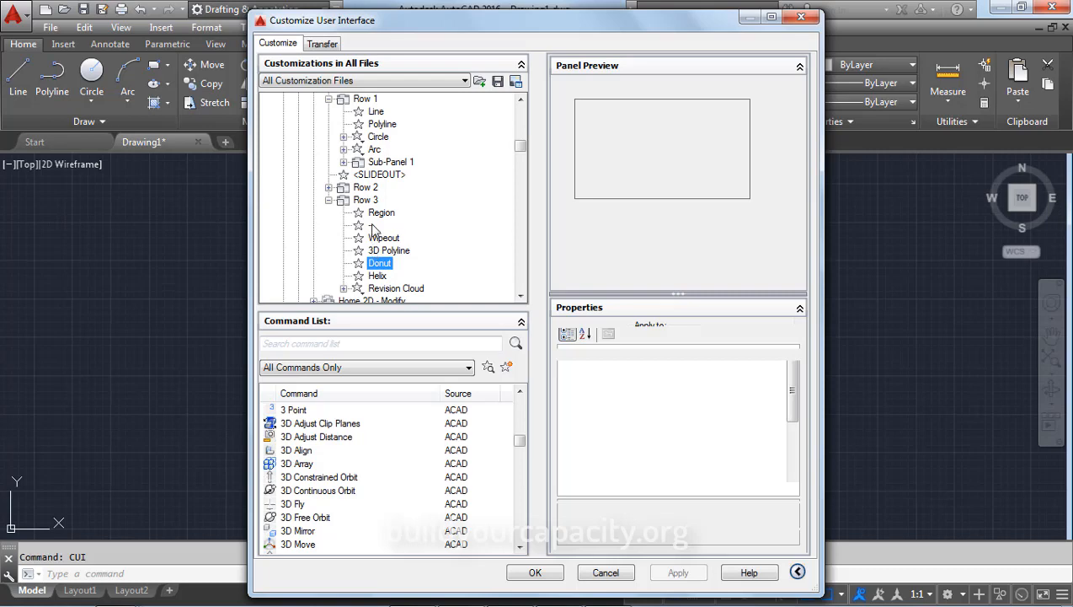
Drag Donut from Row 3 into Row 1 between Polyline and Circle
drag(373, 202, 377, 139)
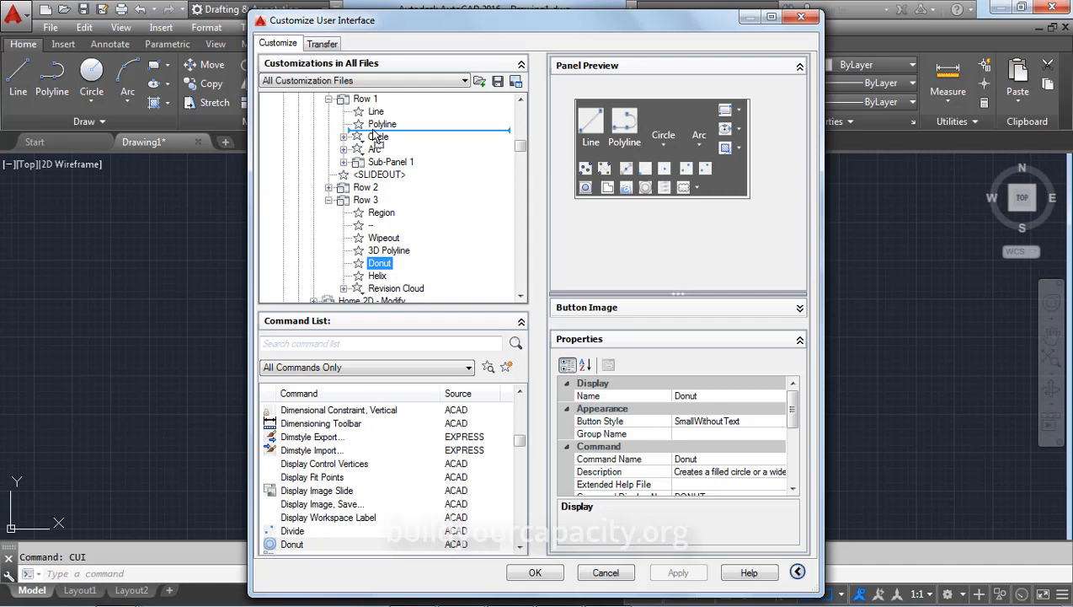
drag(377, 138, 377, 138)
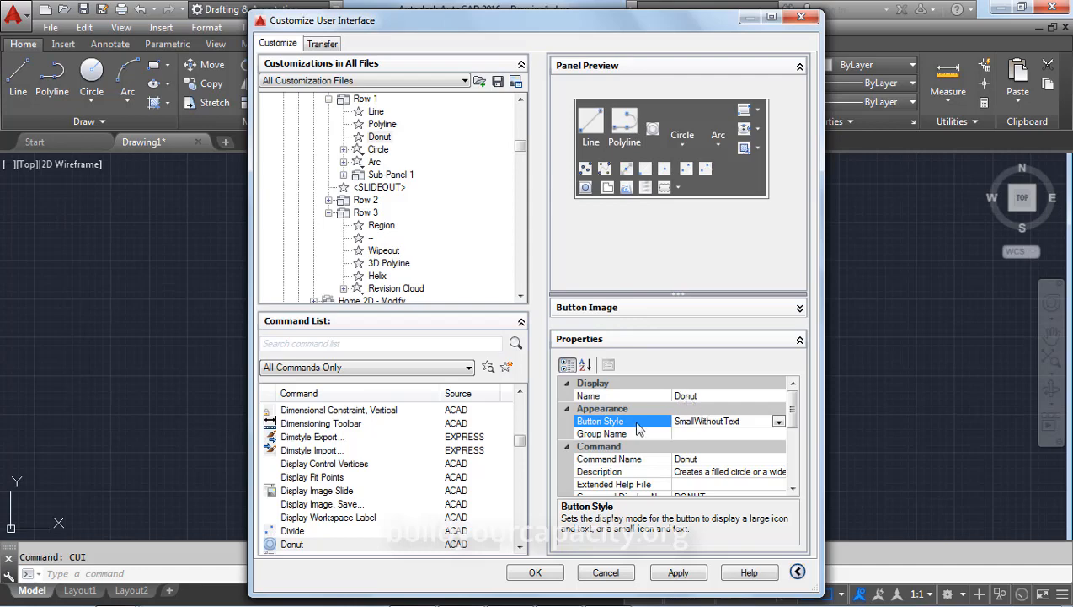
Set Donut's Button Style to Large with Text (Vertical), apply, and close CUI with OK
click(780, 422)
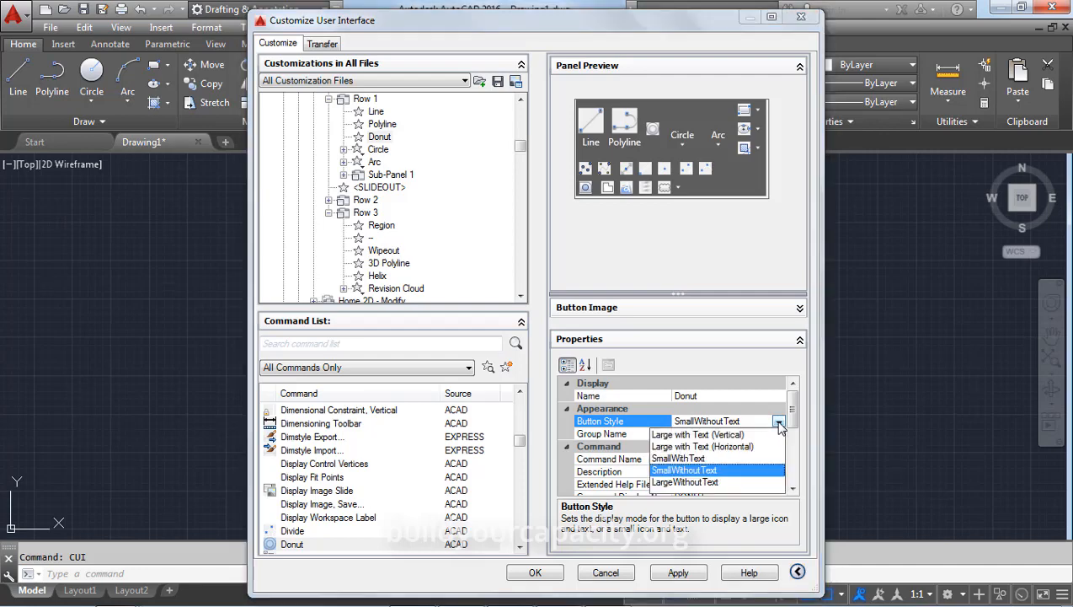
click(711, 432)
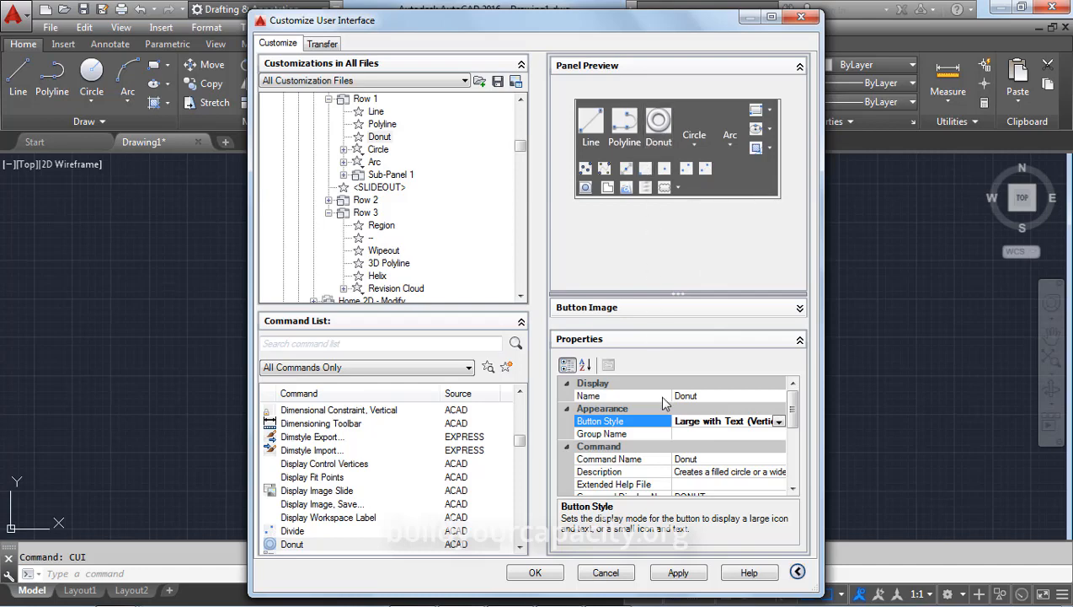
click(680, 573)
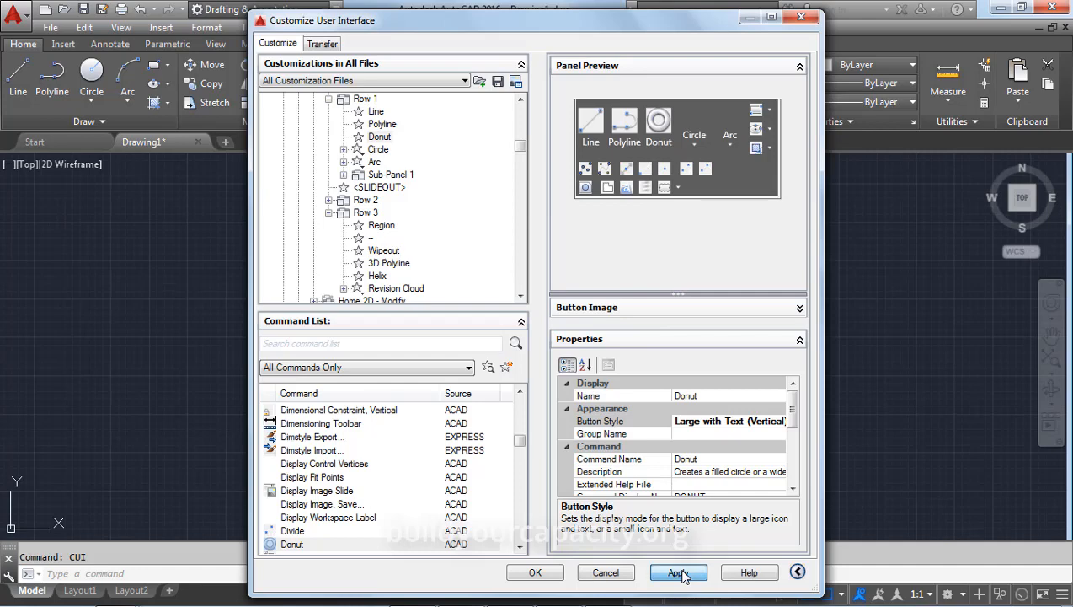
click(524, 576)
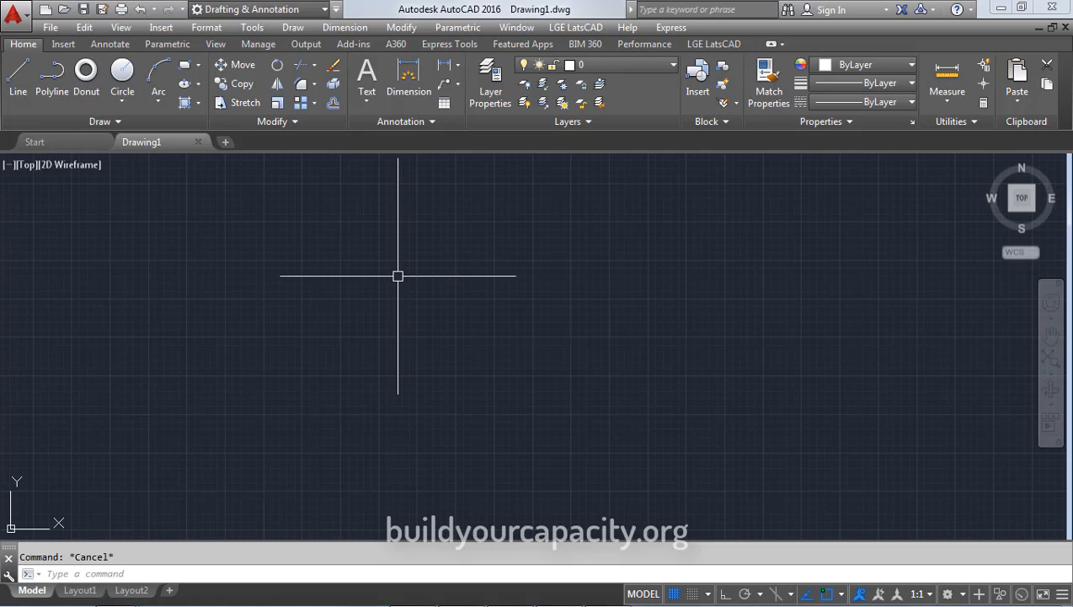
Type ALIA at the command prompt to bring up ALIASEDIT
text(ALIA)
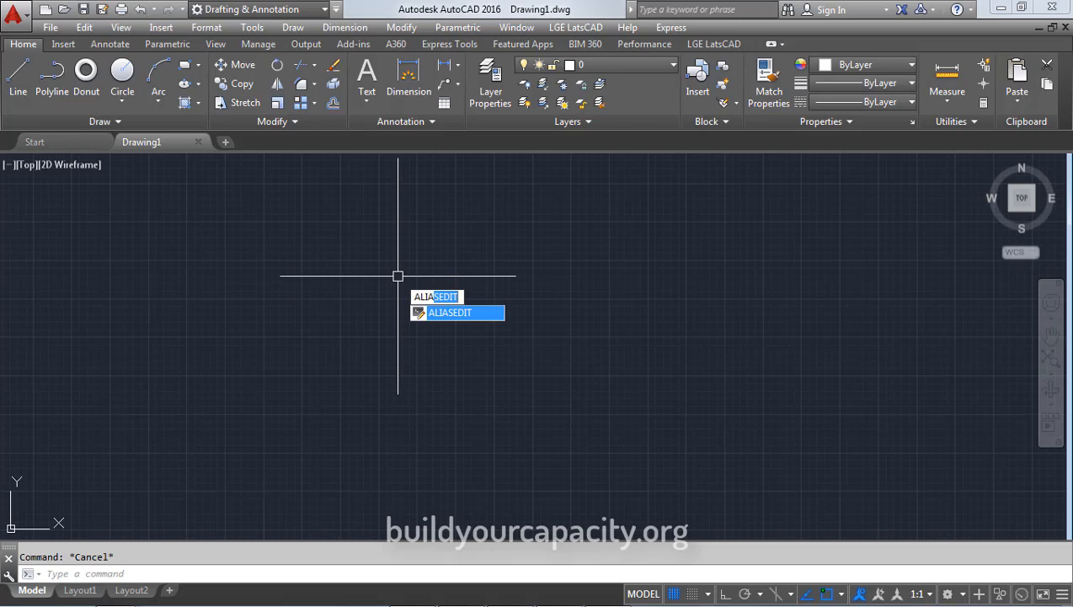
In ALIASEDIT, change COPY's alias from CO to C, confirming the redefinition away from CIRCLE
key(Return)
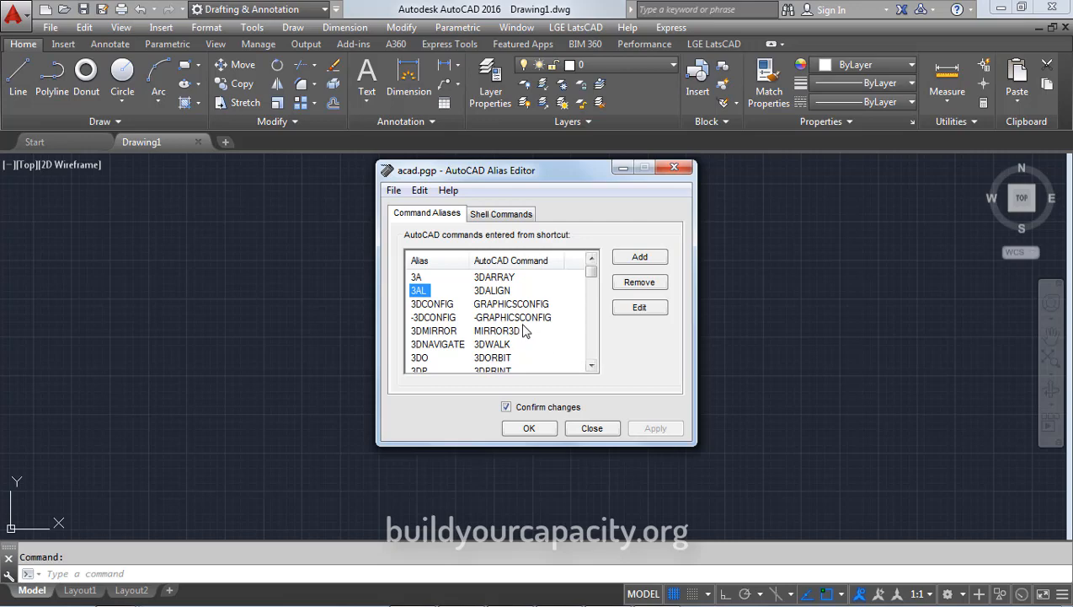
scroll(521, 330, down, 3)
scroll(518, 330, down, 15)
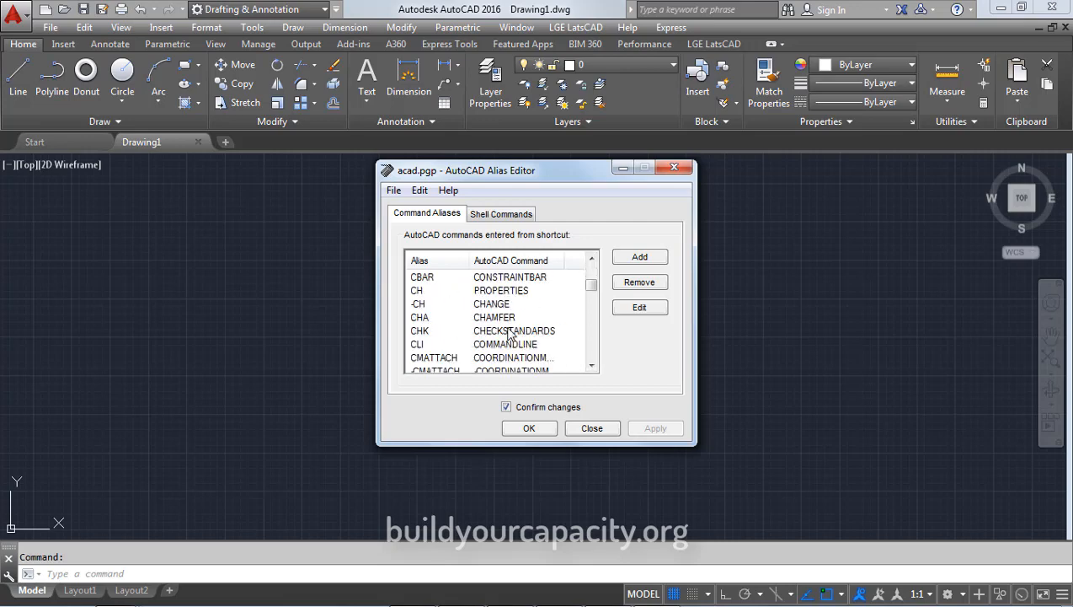
scroll(511, 332, down, 2)
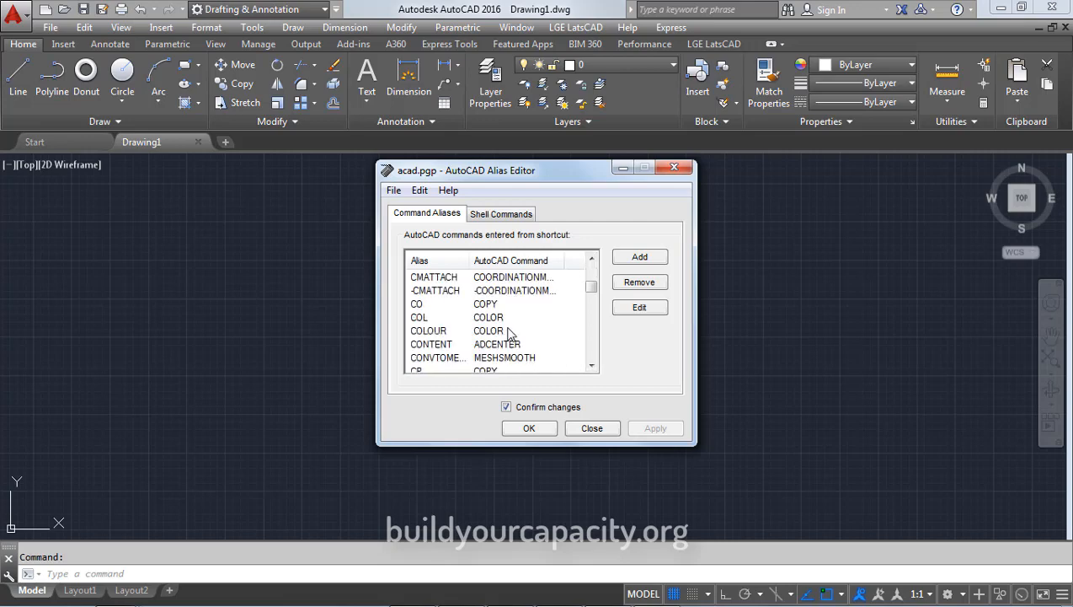
click(417, 306)
click(636, 306)
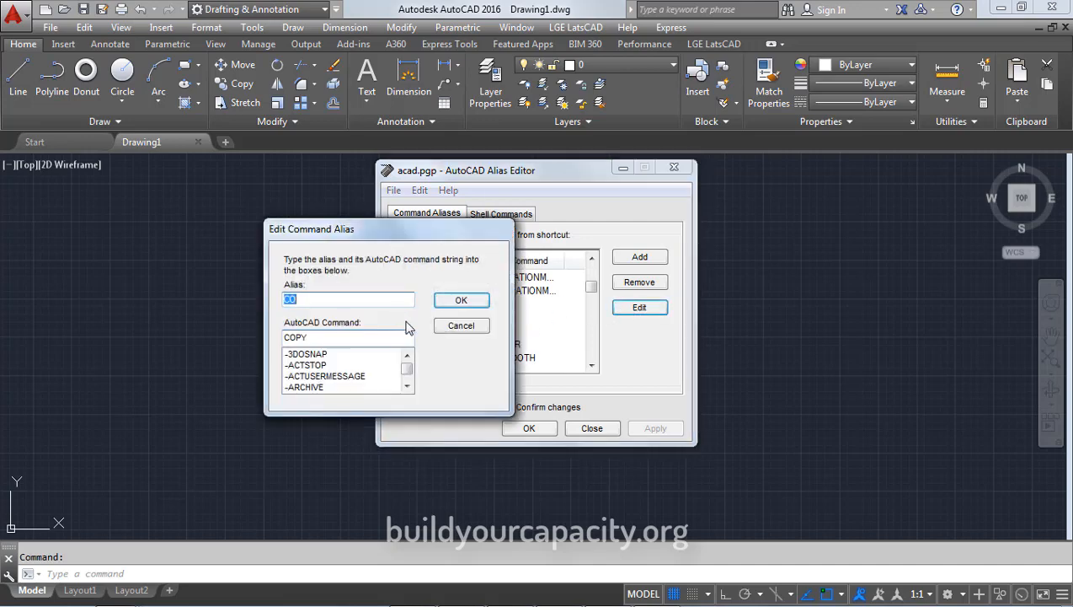
text(C)
click(453, 301)
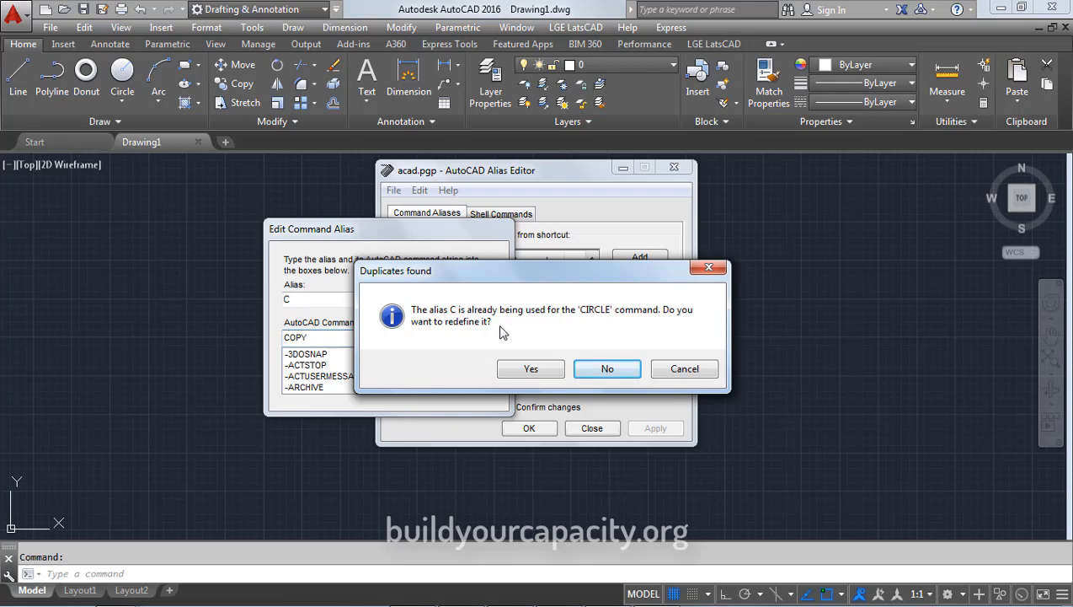
click(531, 370)
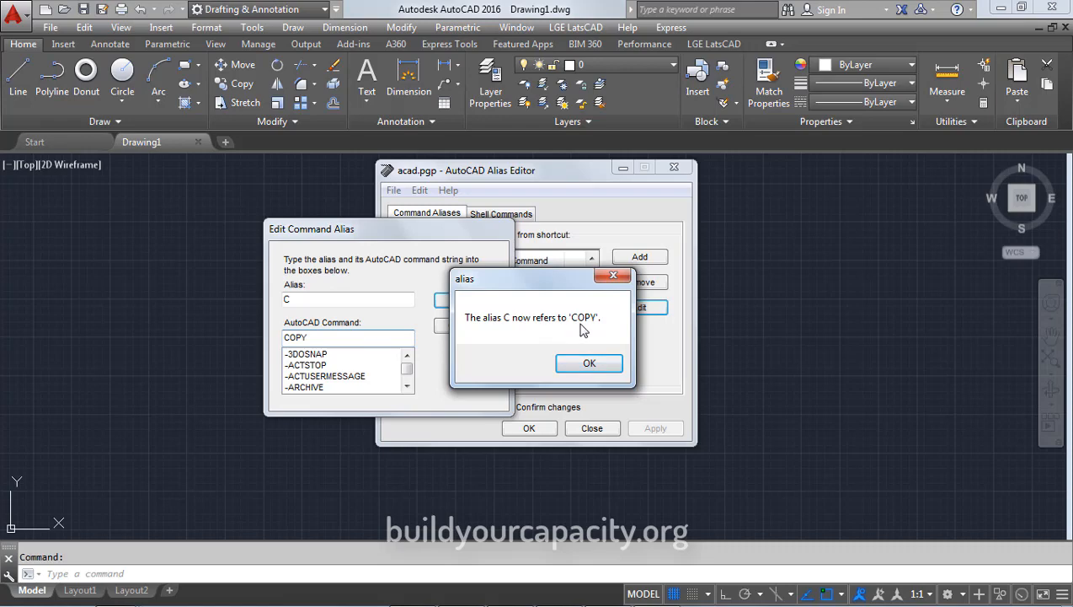
click(590, 362)
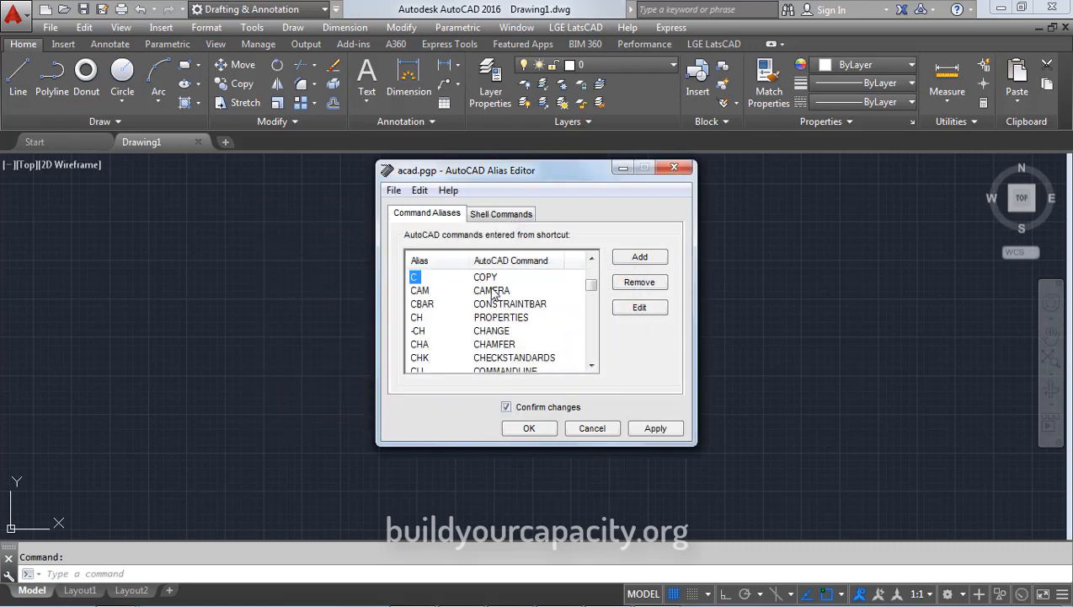
Apply the alias changes, overwriting acad.pgp and acknowledging the saved message
click(651, 428)
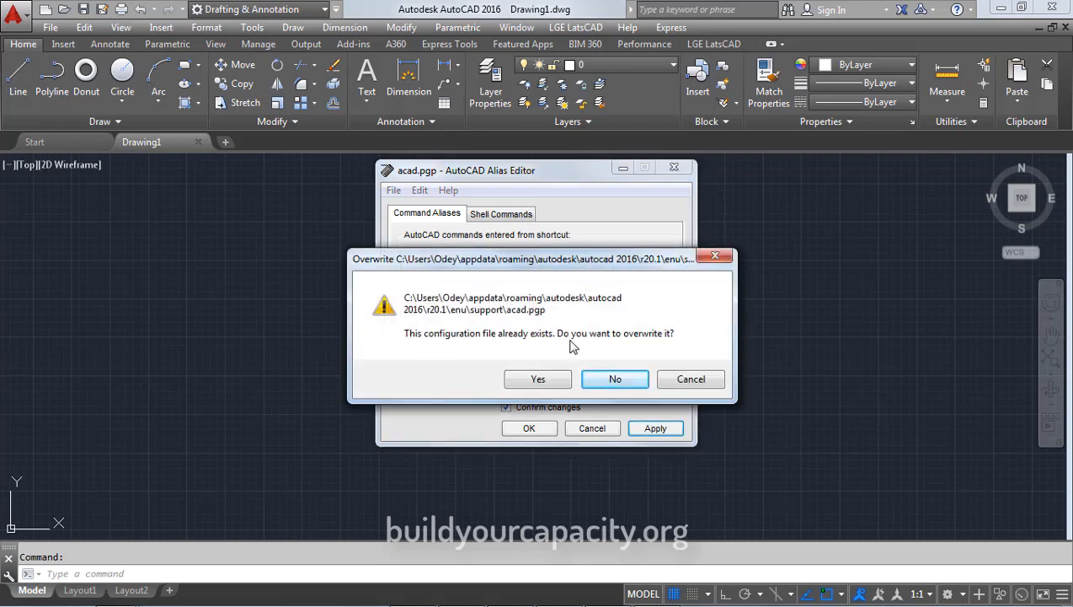
click(538, 380)
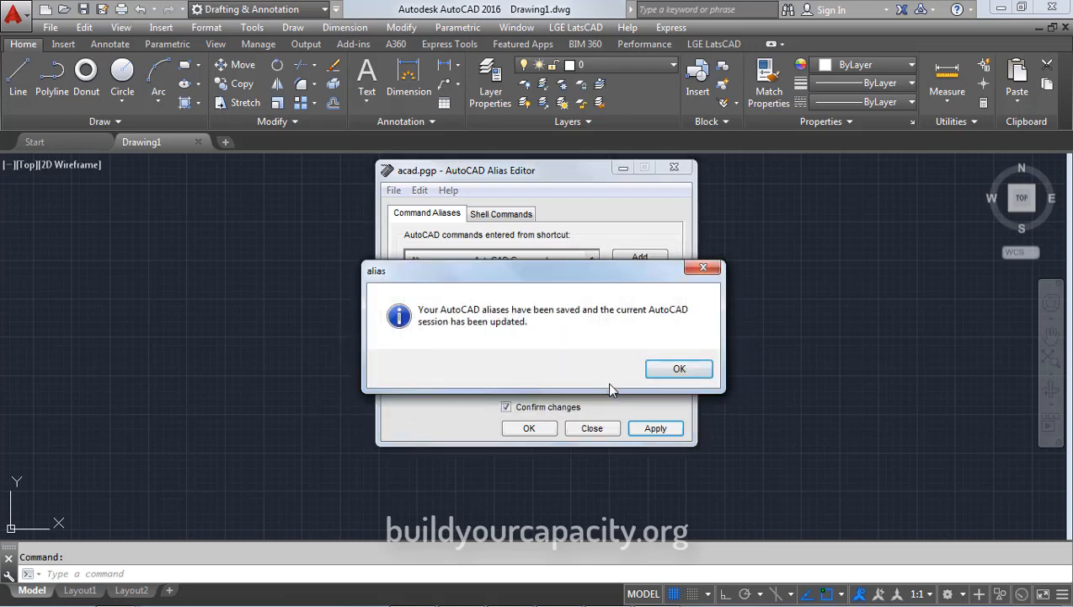
click(663, 372)
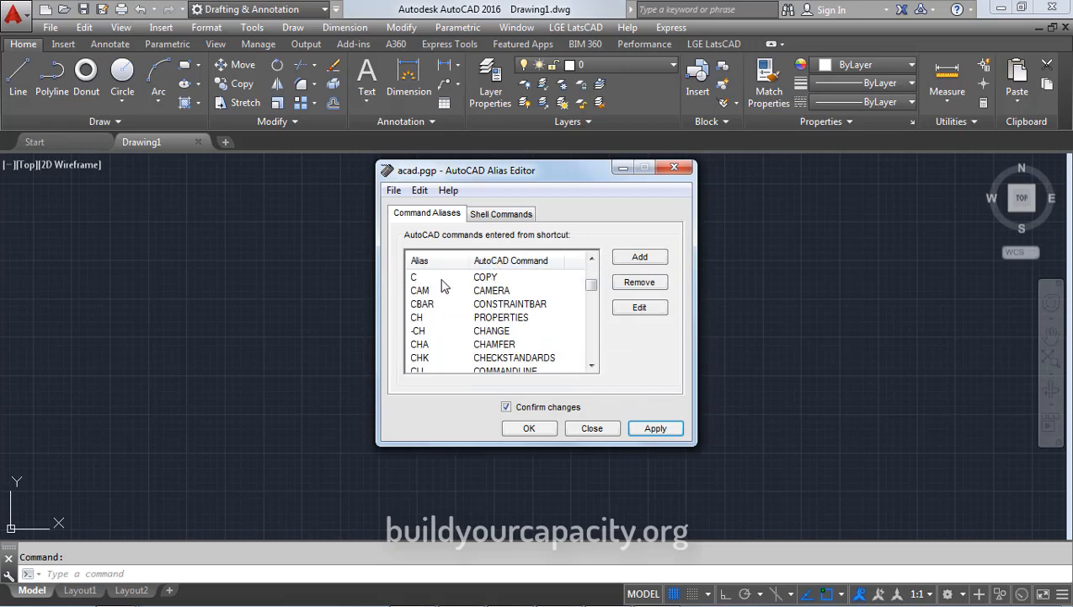
click(592, 258)
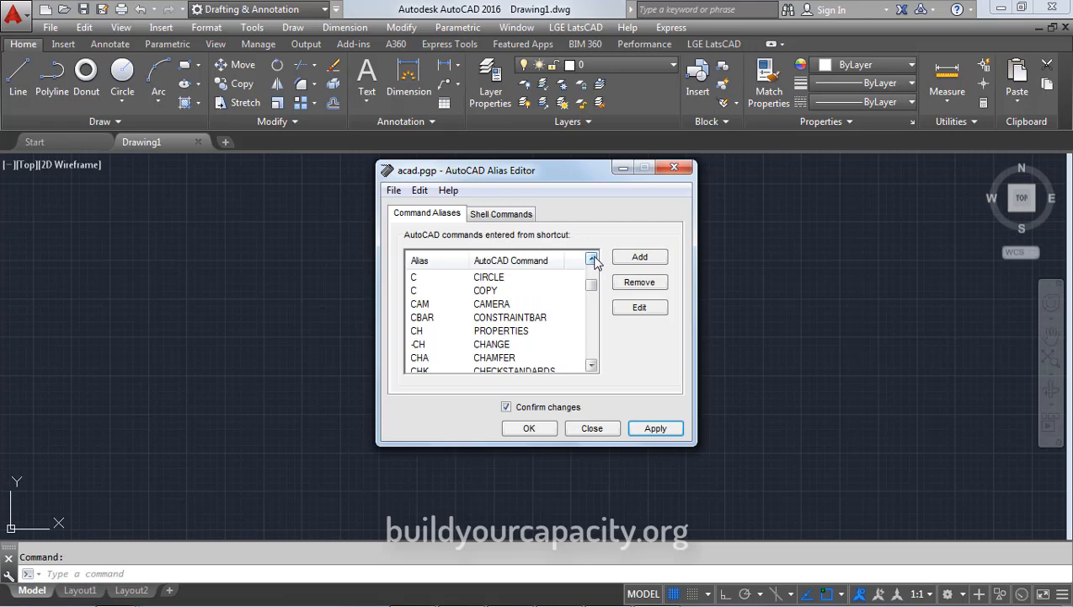
Change CIRCLE's alias from C to CI
click(592, 259)
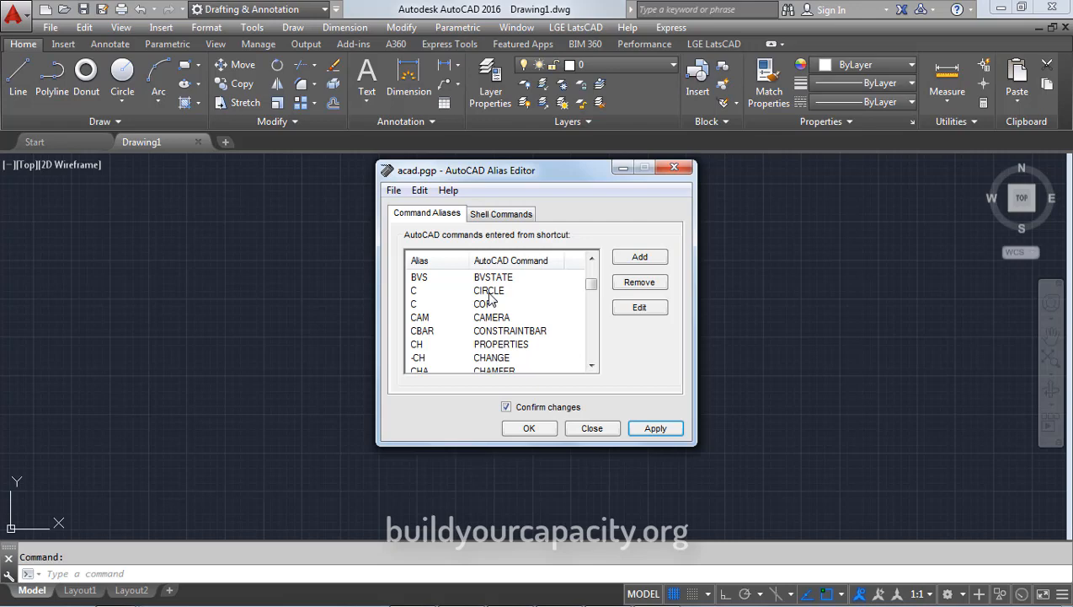
click(414, 290)
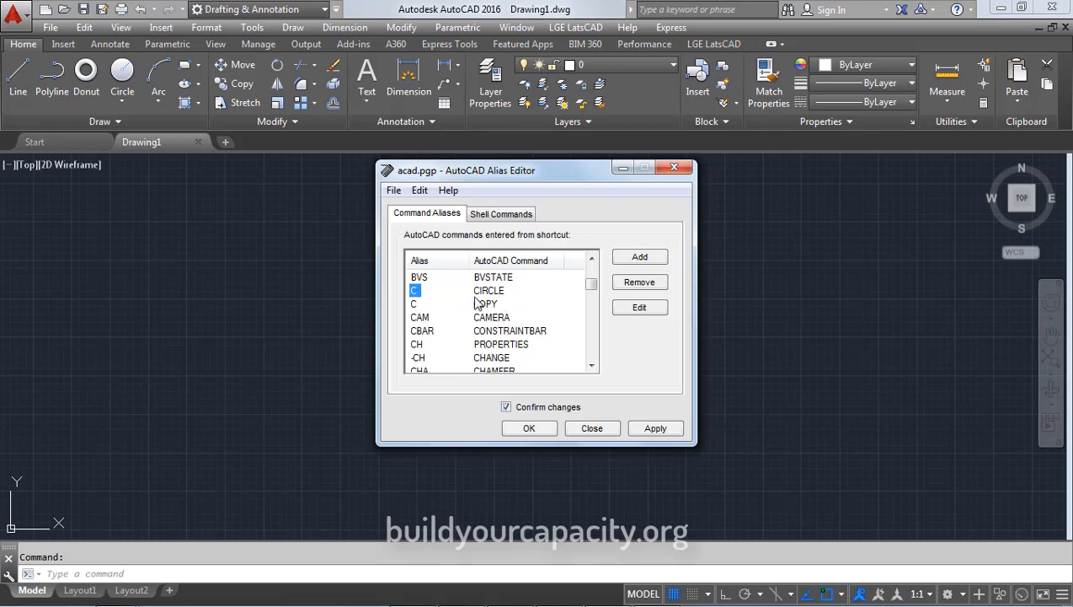
click(633, 308)
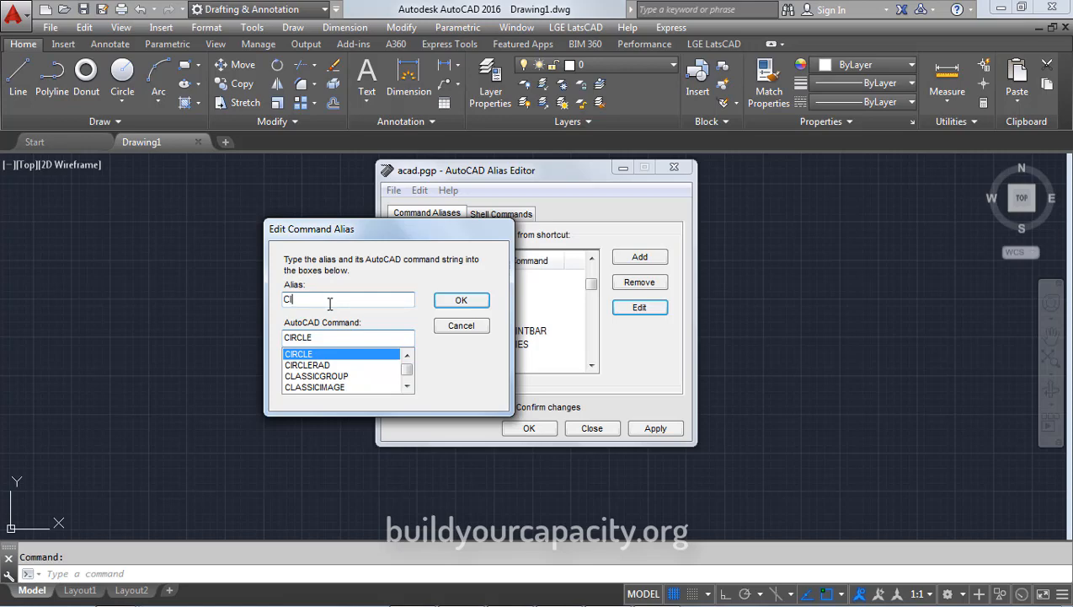
click(481, 304)
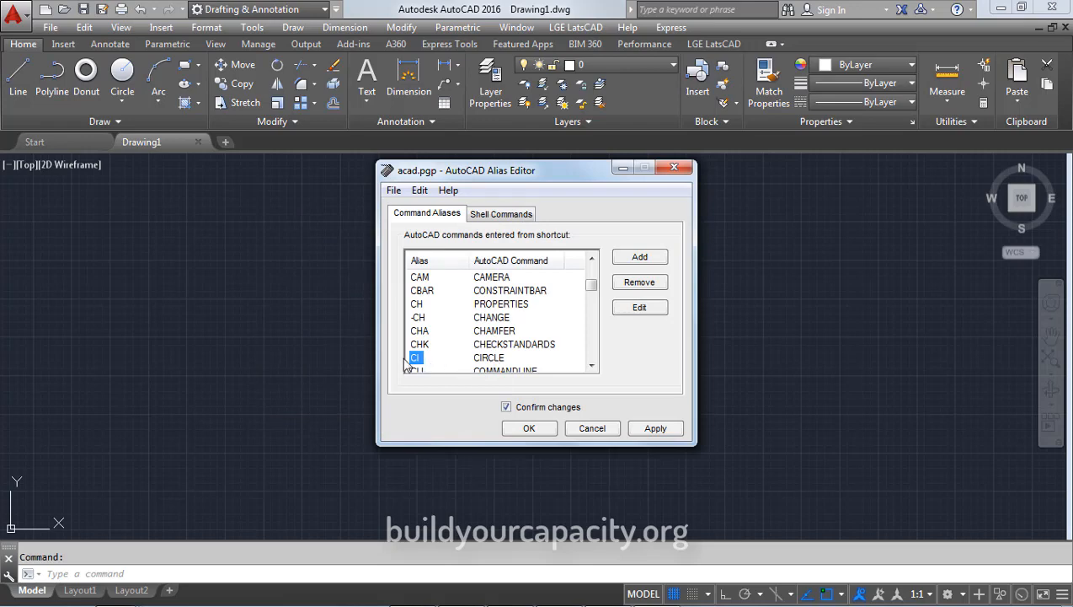
Save the change to acad.pgp by overwriting it, then close the Alias Editor
click(653, 430)
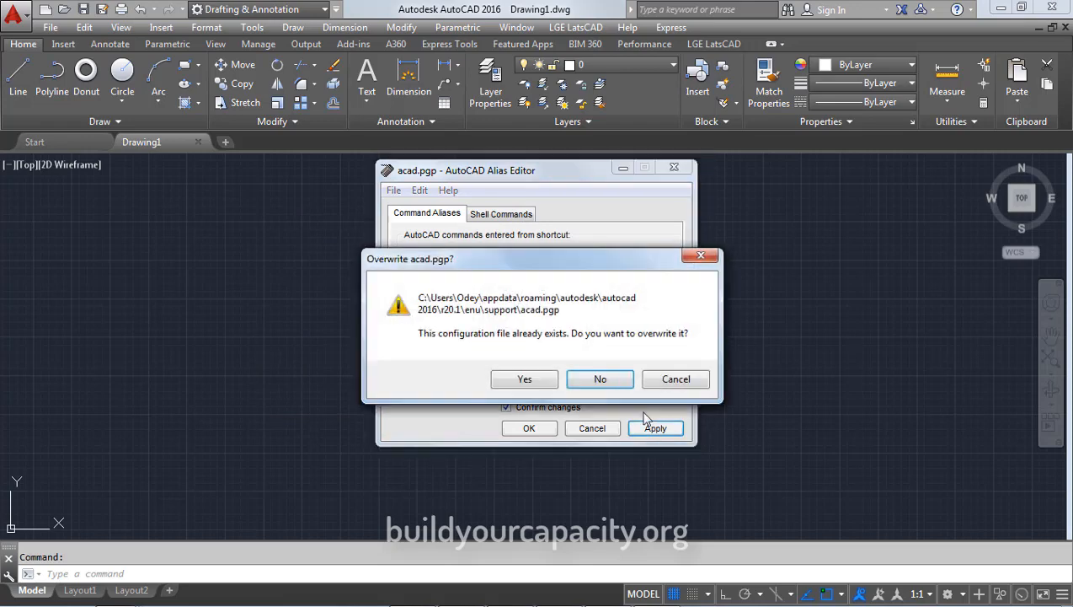
click(537, 385)
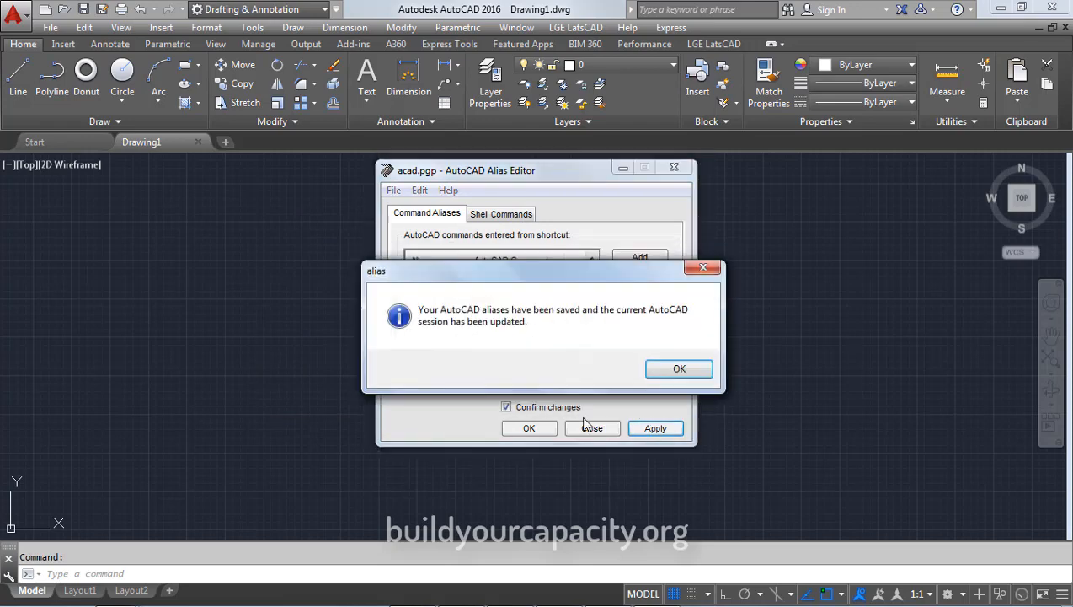
click(665, 369)
click(539, 430)
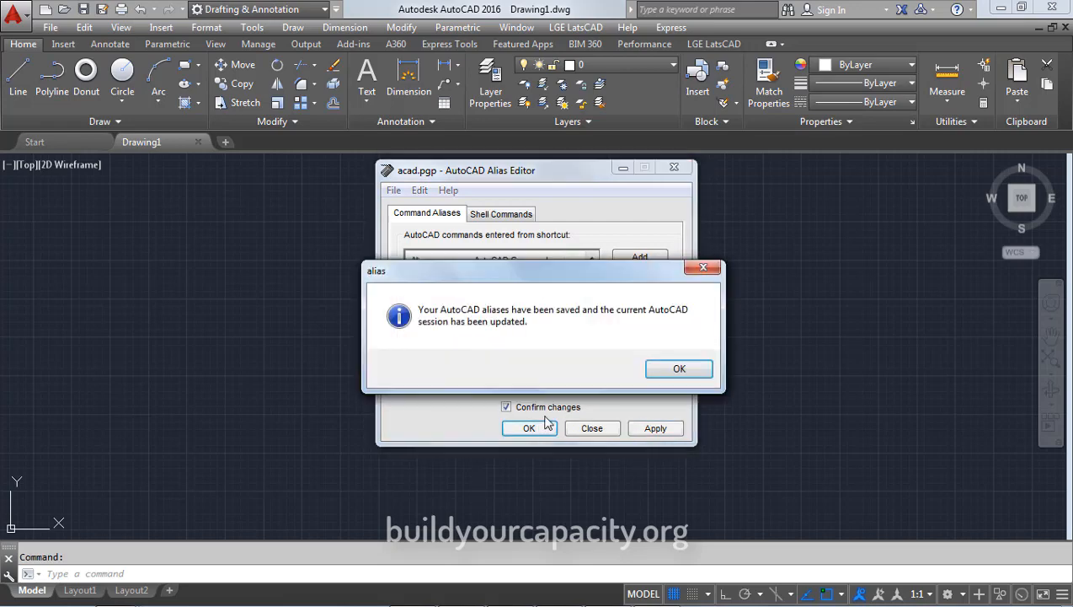
click(670, 378)
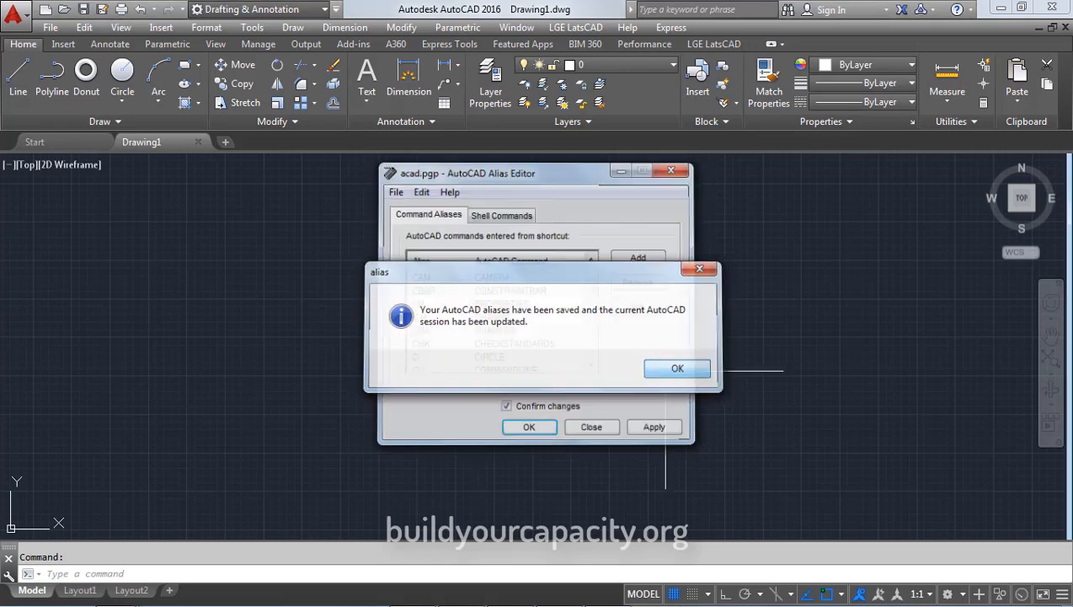
text(C)
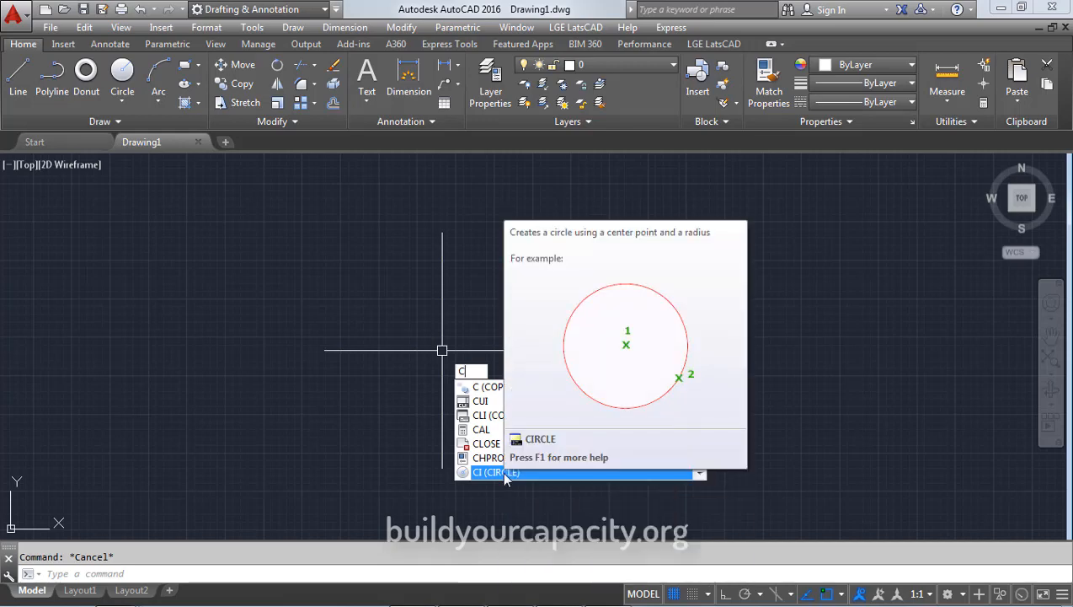
key(Escape)
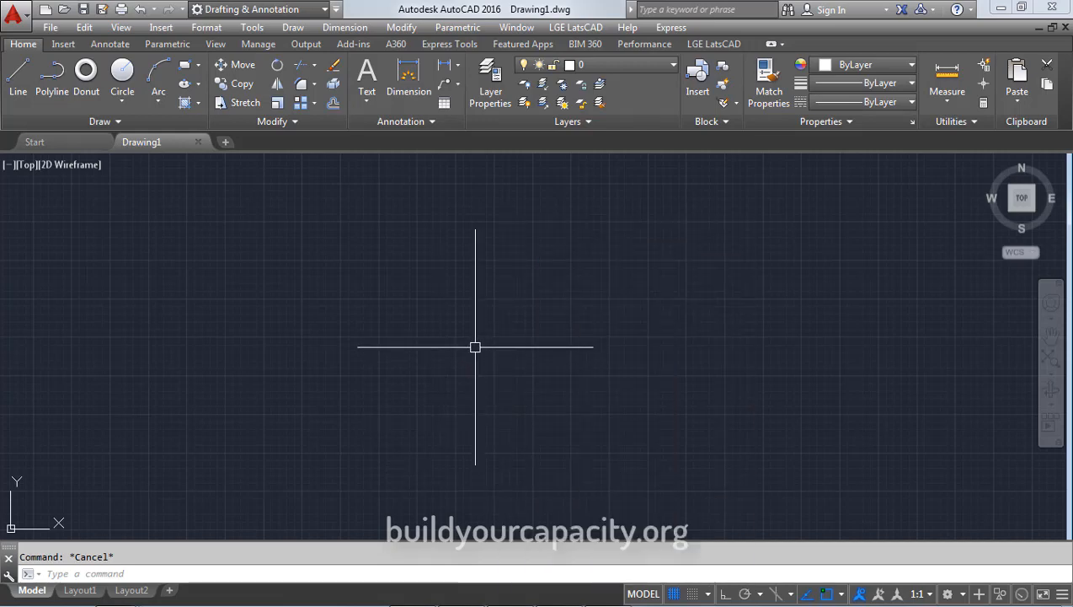